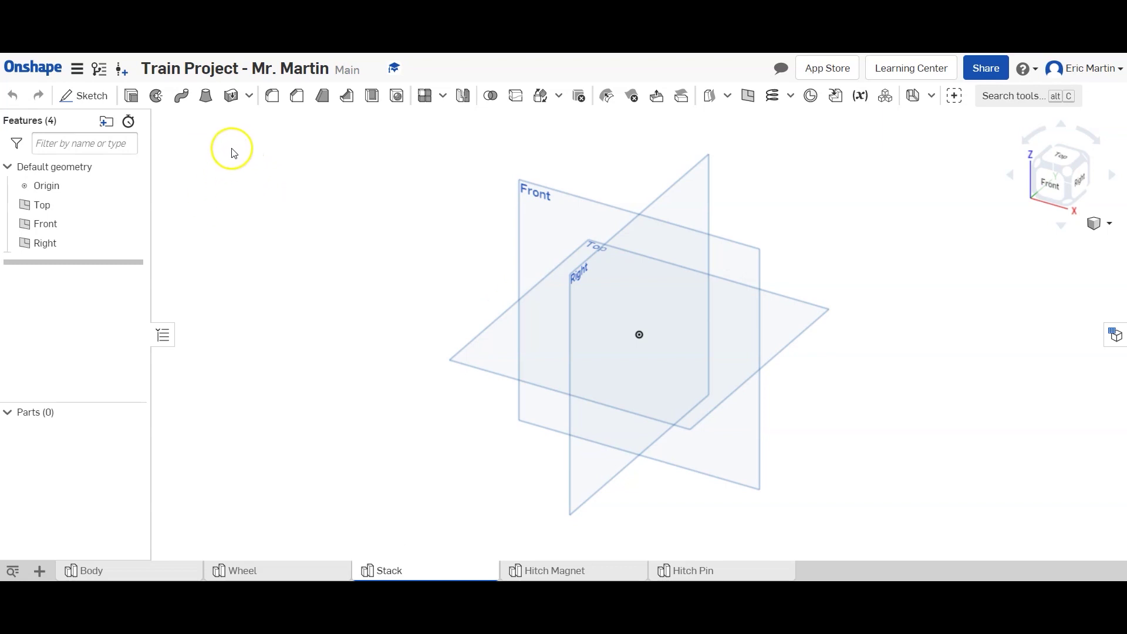
Step: Begin a new Sketch 1 in the Stack part studio
click(97, 95)
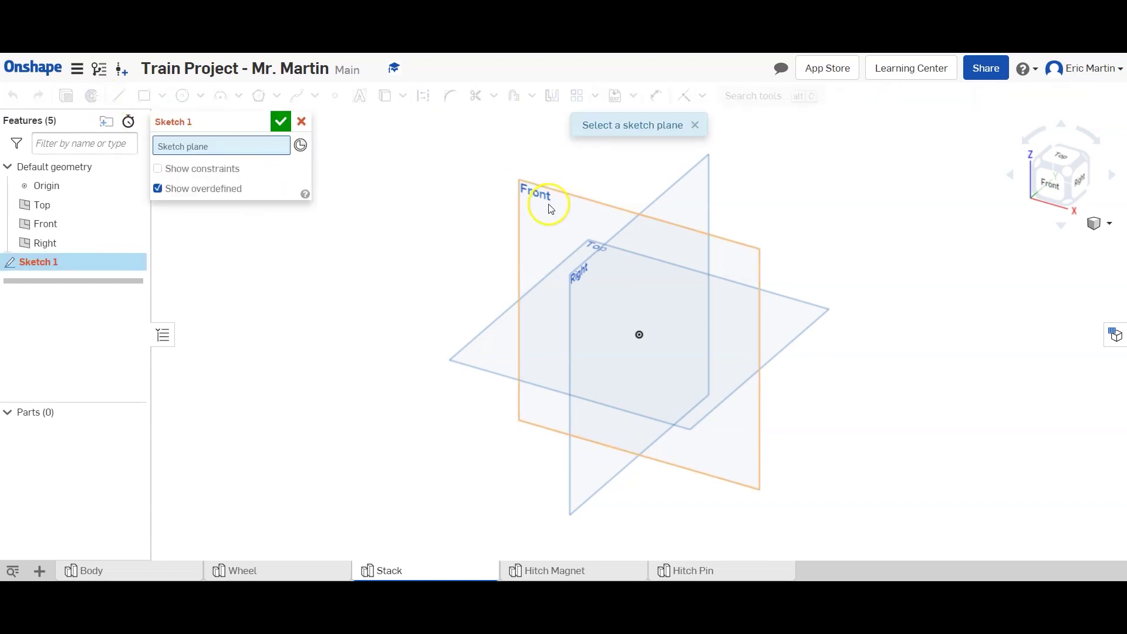
Step: Place the sketch on the Front plane and view it straight on with the origin low
click(556, 221)
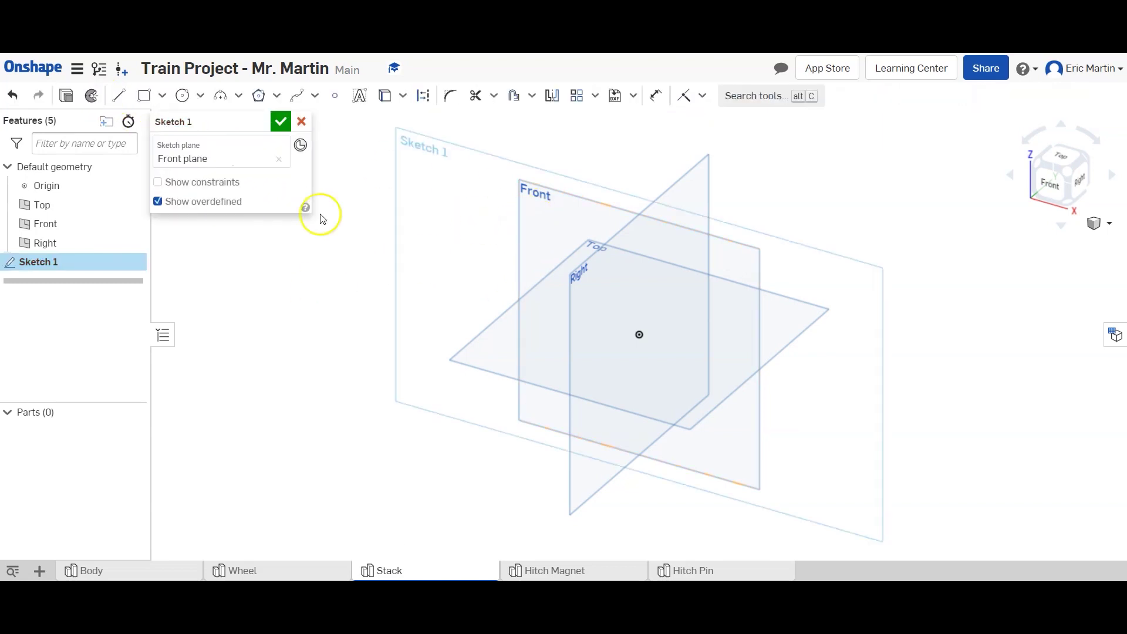
click(1050, 186)
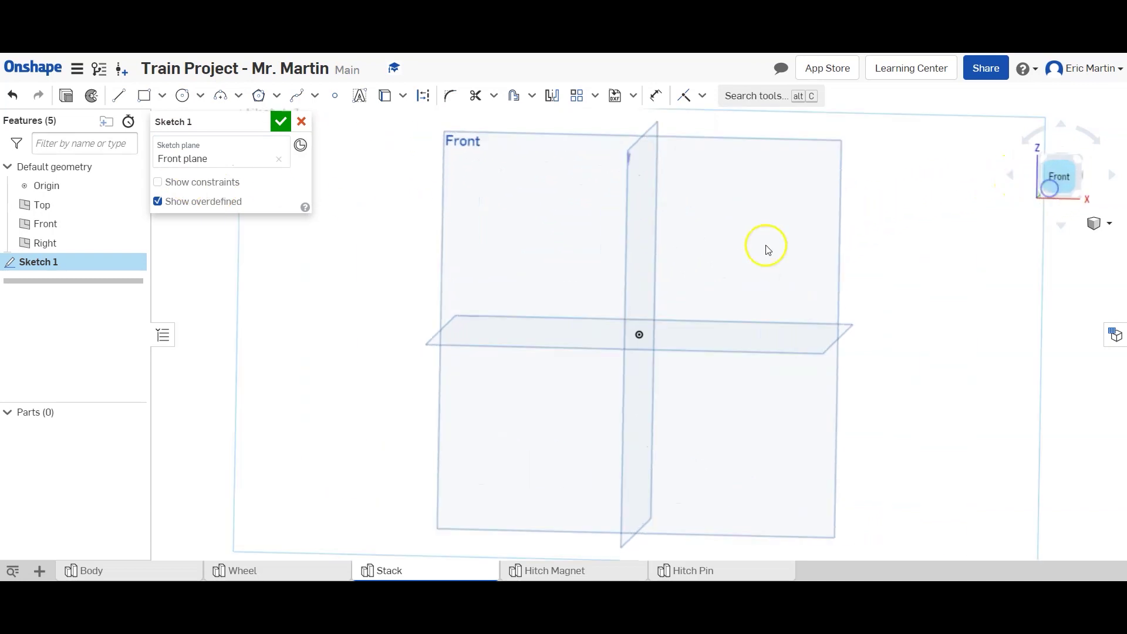
scroll(684, 281, up, 5)
middle_drag(681, 297, 618, 411)
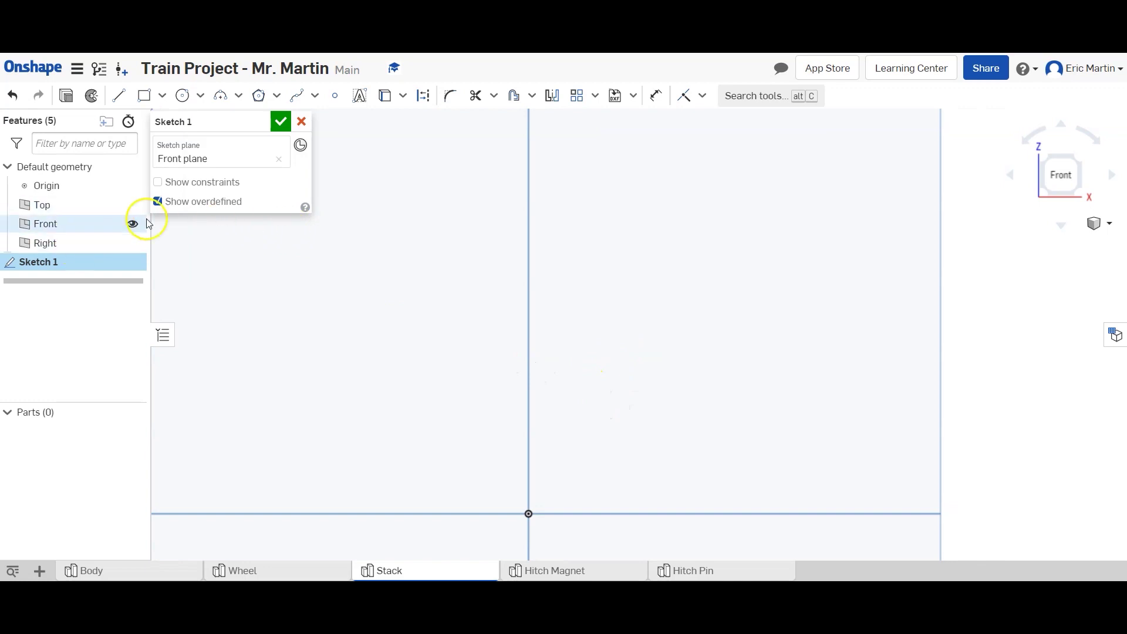
Step: Draw a 0.25 vertical line up from the origin
click(119, 95)
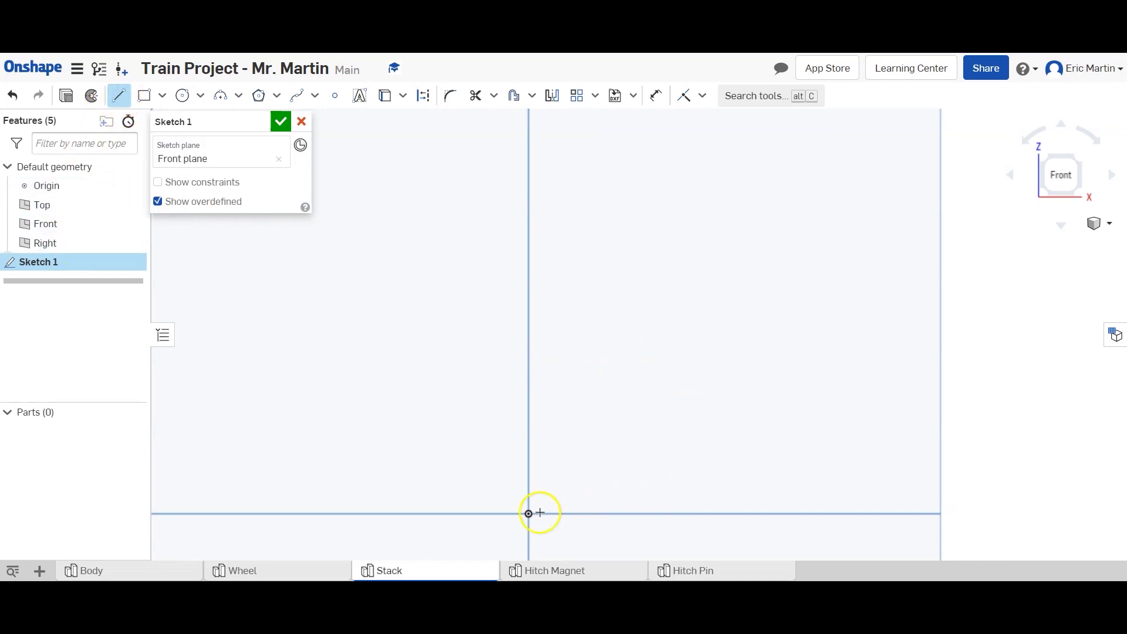
drag(528, 511, 530, 449)
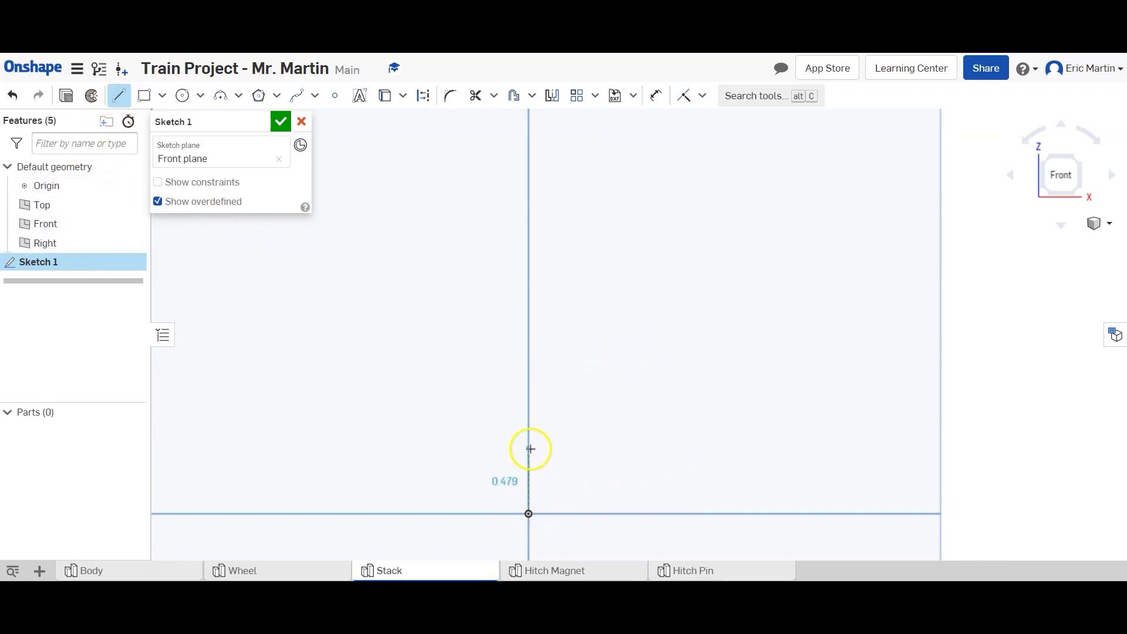
click(530, 449)
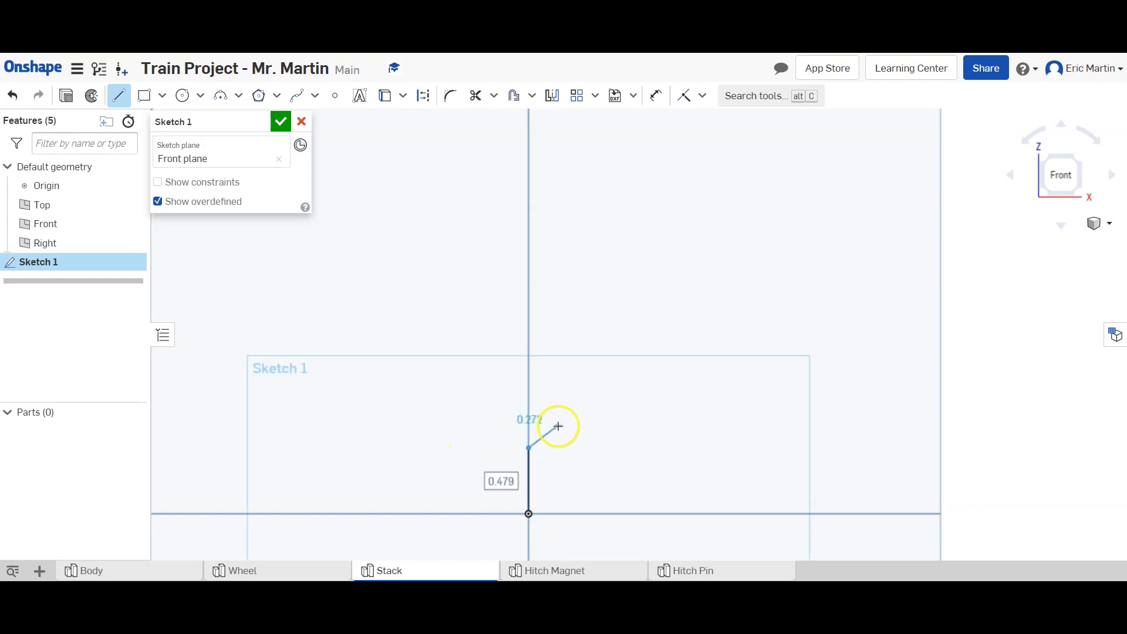
key(Tab)
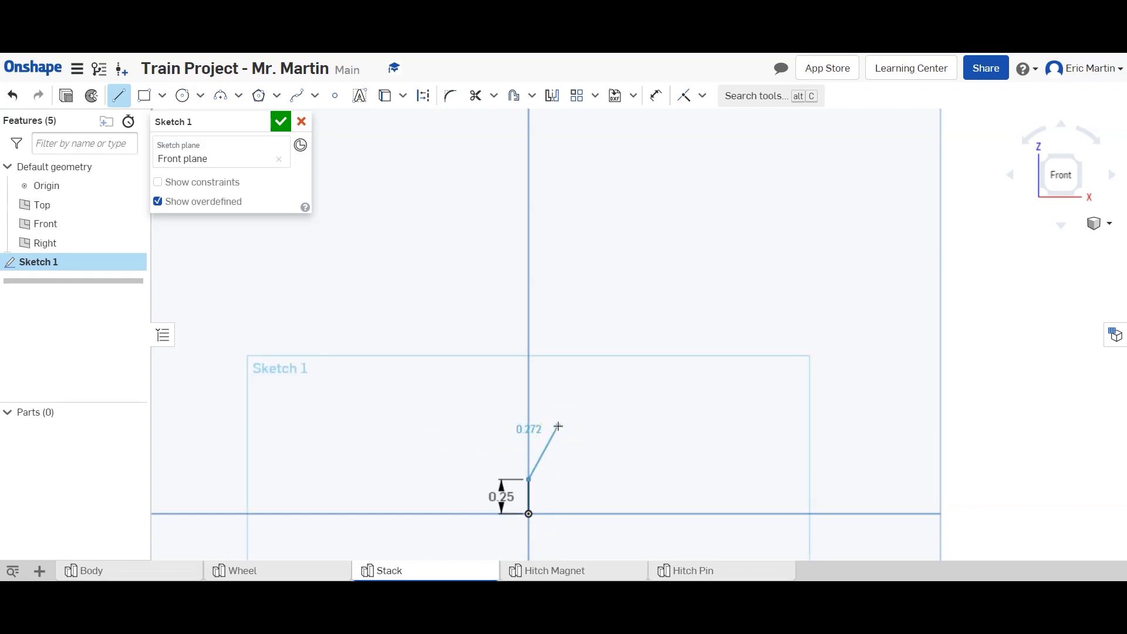
Step: Continue with a 0.188 horizontal step and a 1.25 tall vertical line
drag(548, 468, 549, 474)
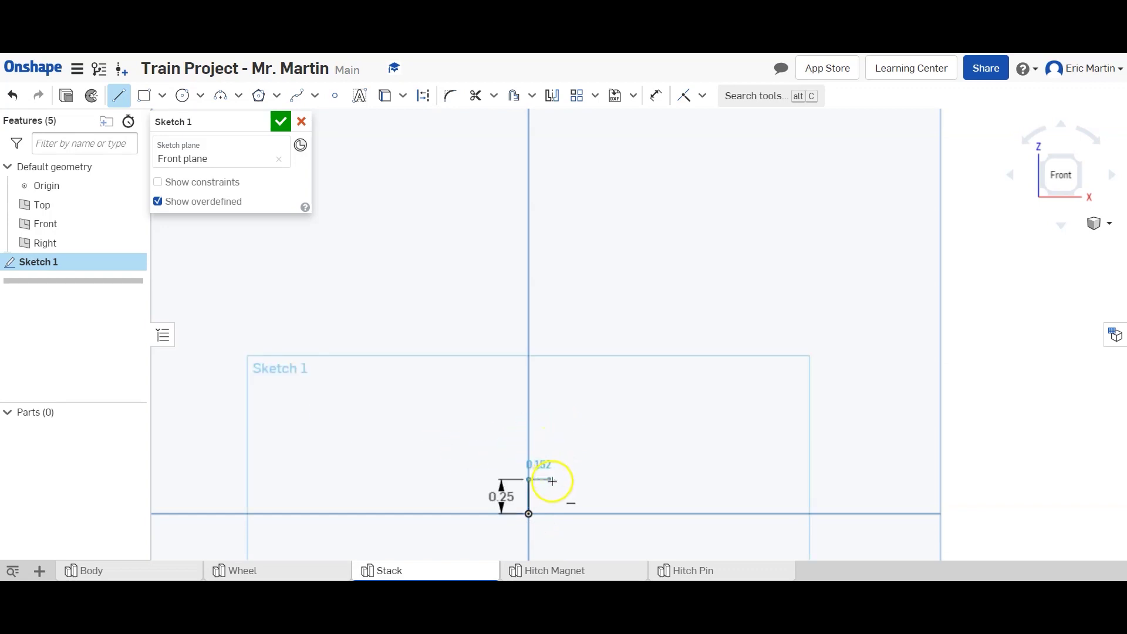
click(551, 480)
key(Tab)
text(.1)
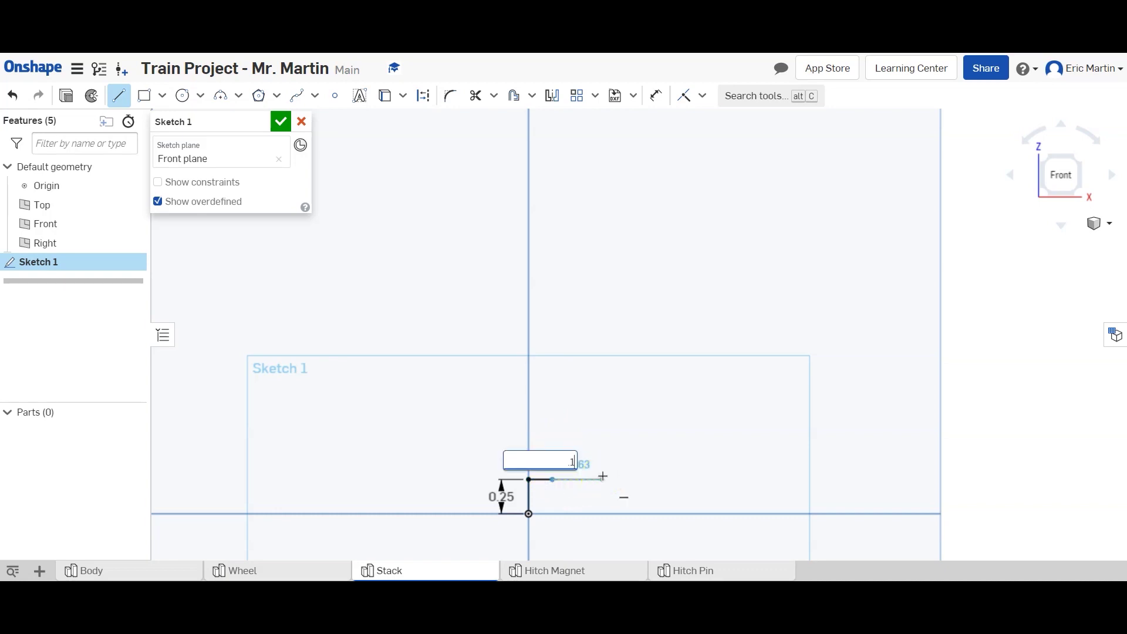
text(88)
key(Return)
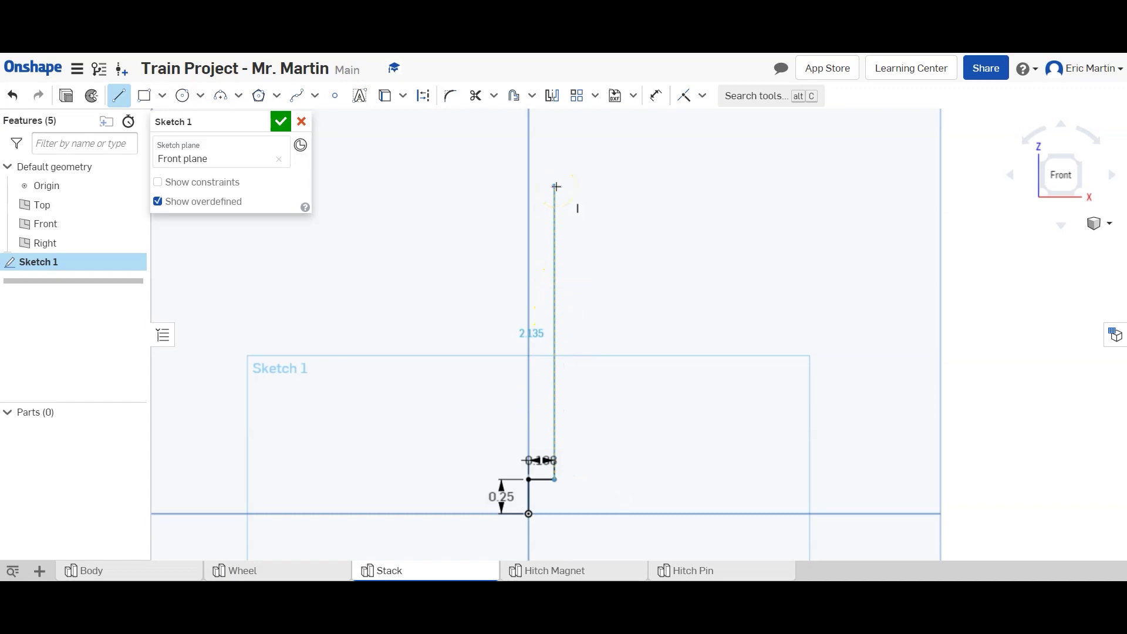
click(556, 215)
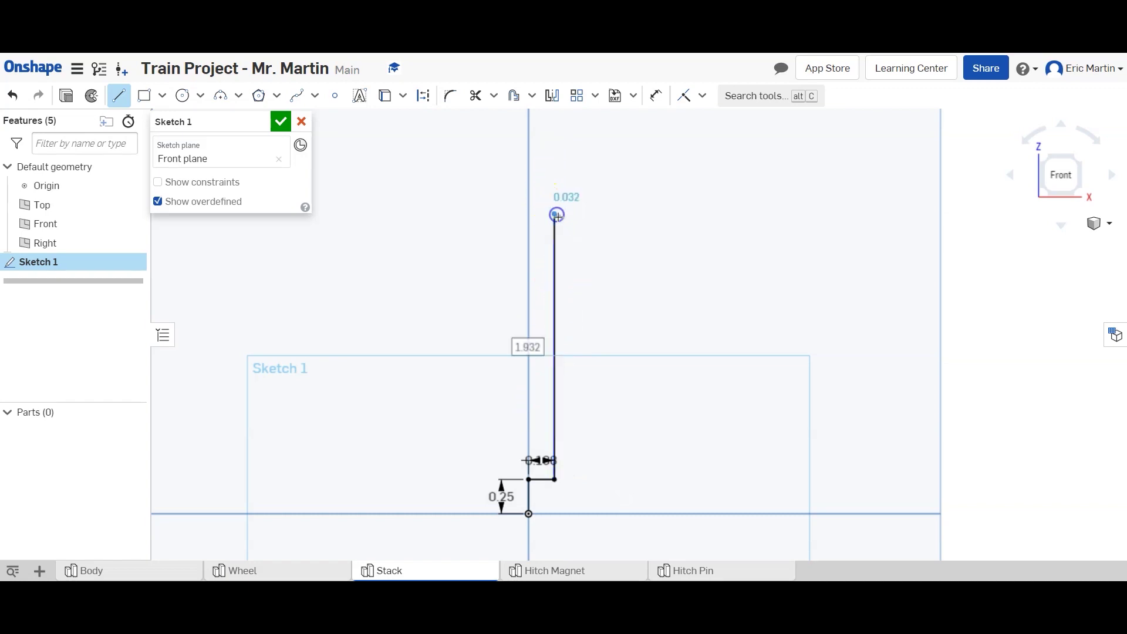
text(1.2)
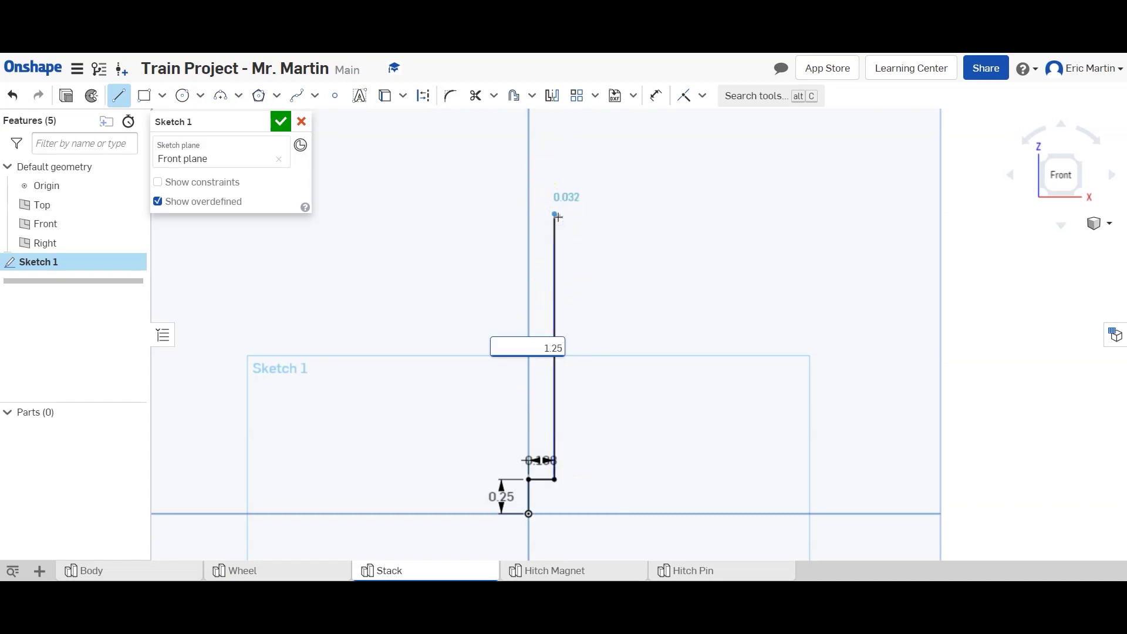
key(Return)
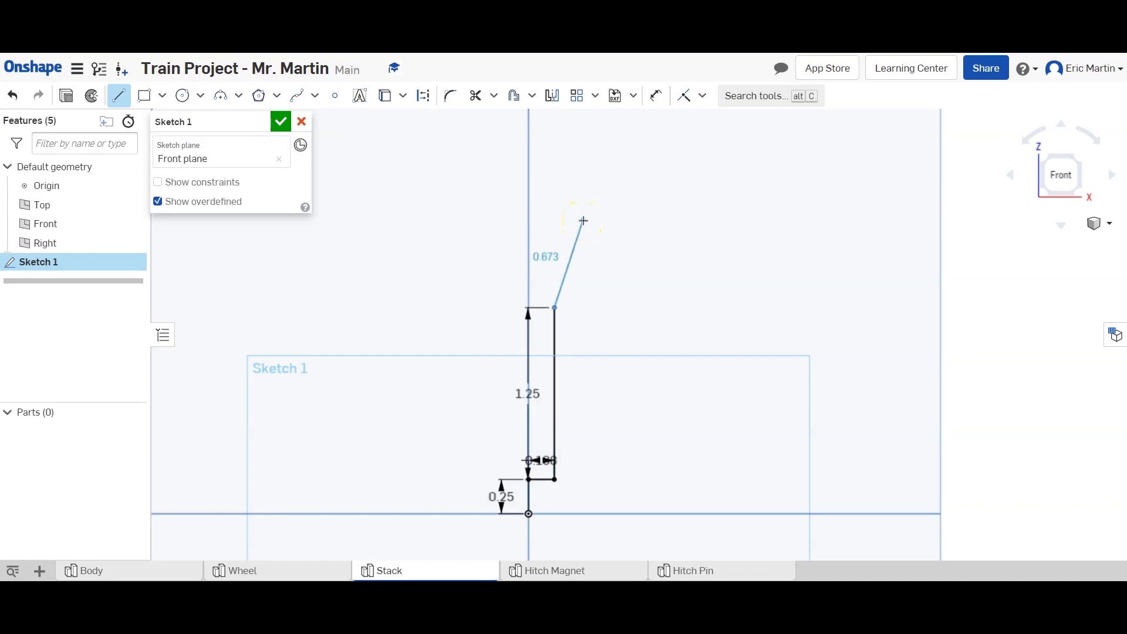
click(631, 241)
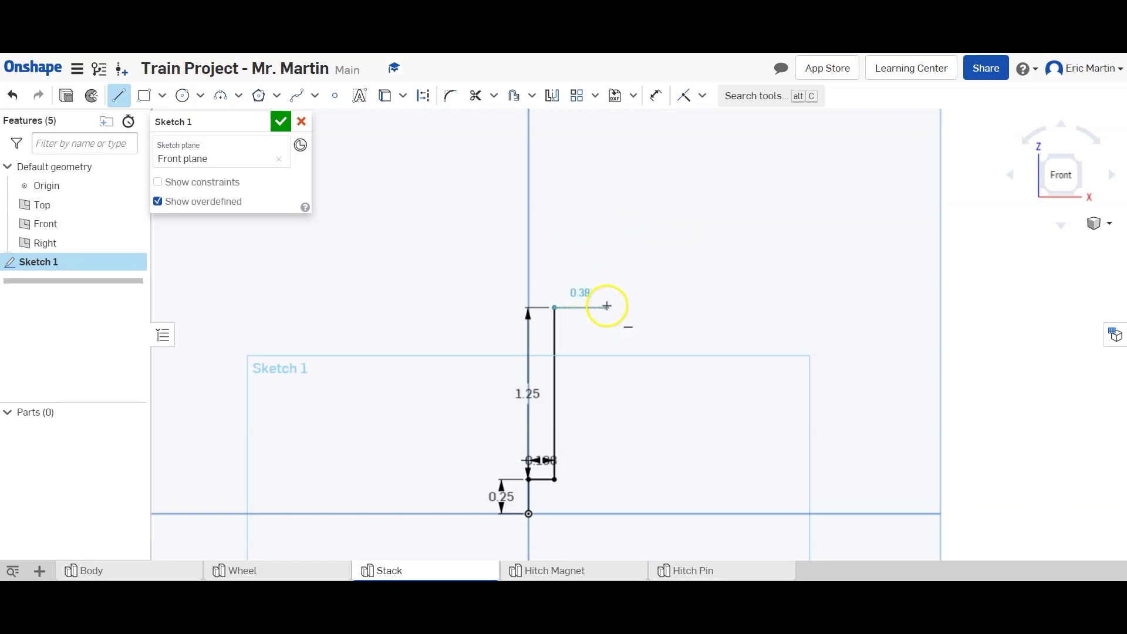
key(Escape)
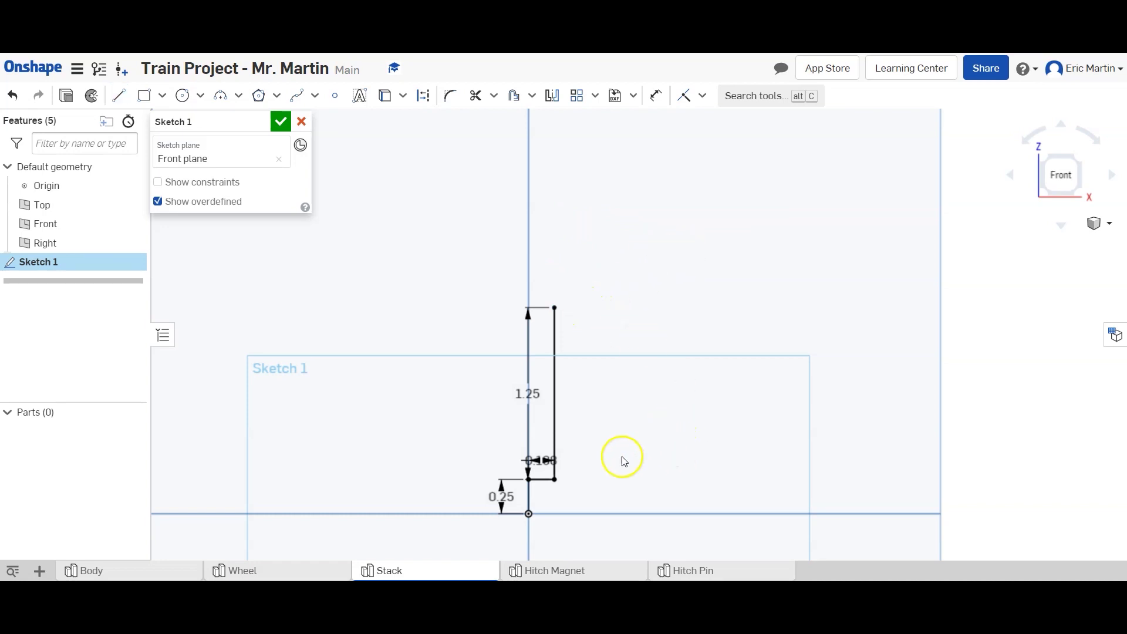
Step: Draw a 0.25 base line along the horizontal axis from the origin
click(119, 95)
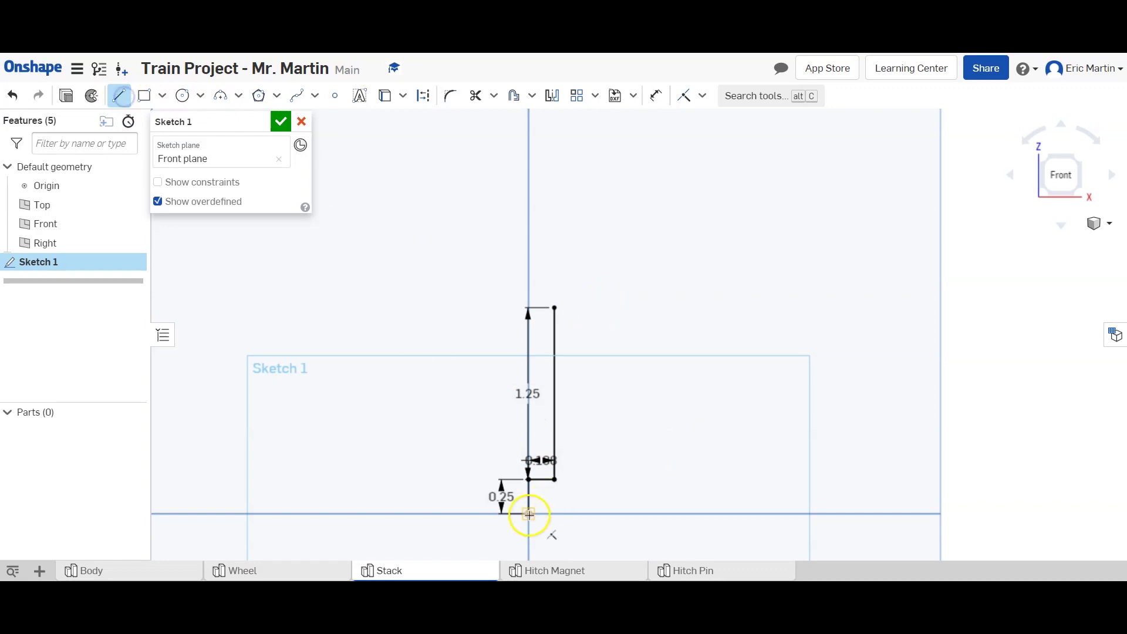
click(529, 515)
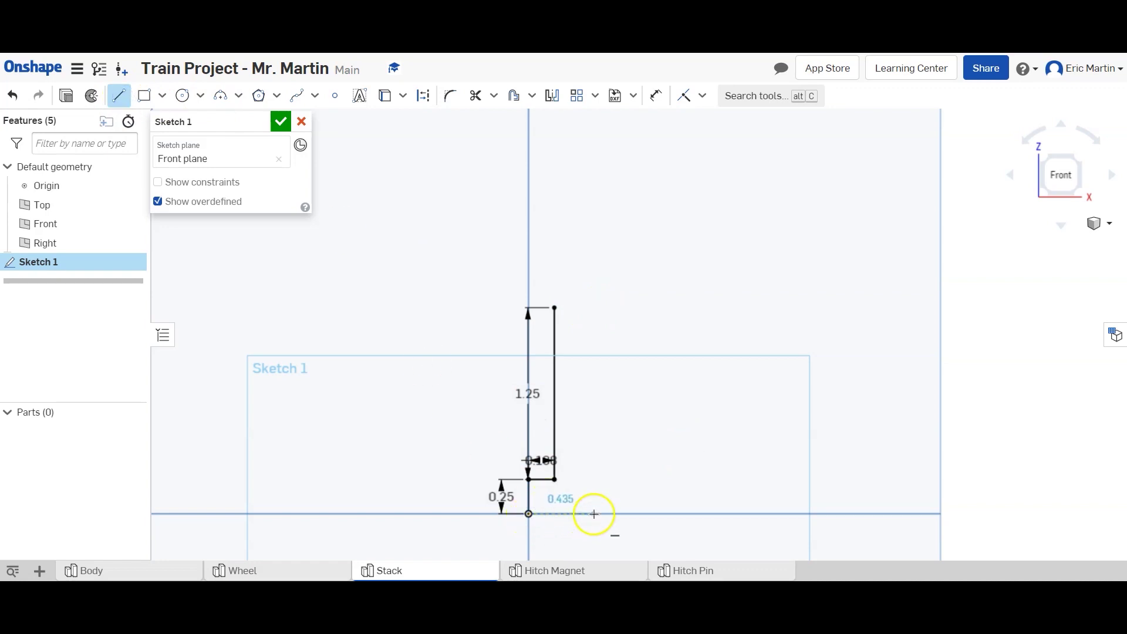
click(594, 514)
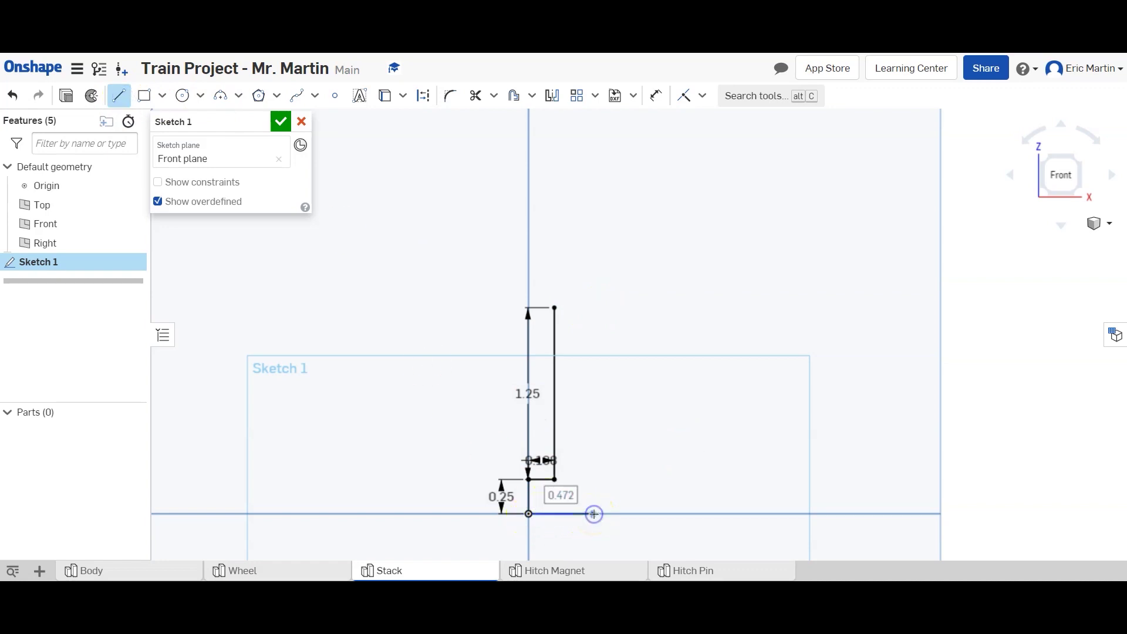
text(.25)
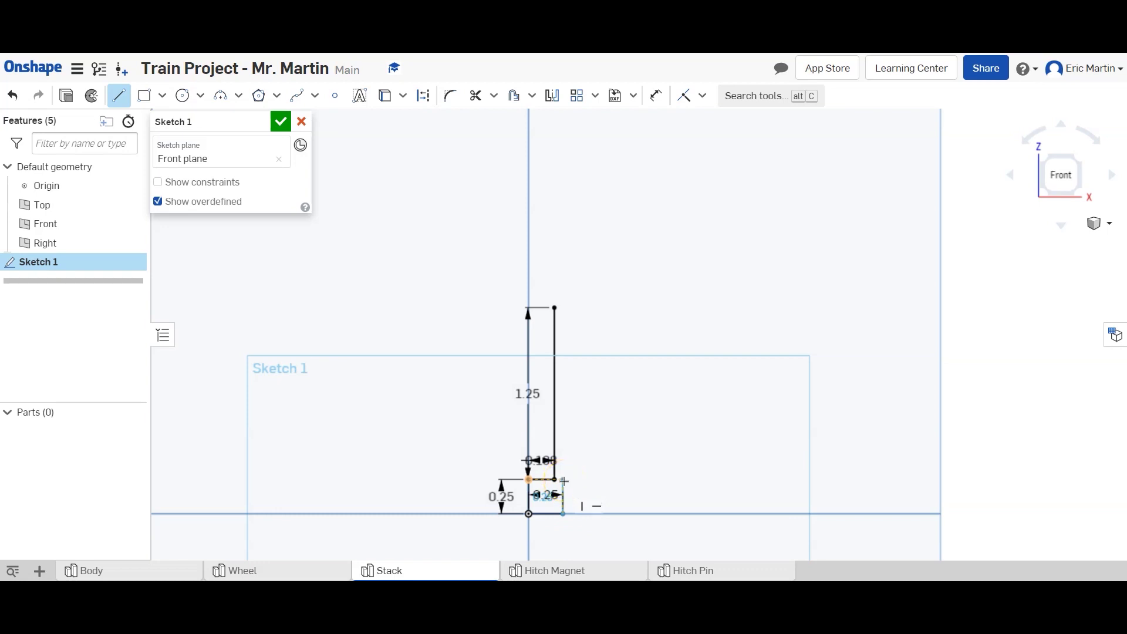
Step: Add a short vertical line up from the base line's end, undoing the unsolvable edit
click(566, 479)
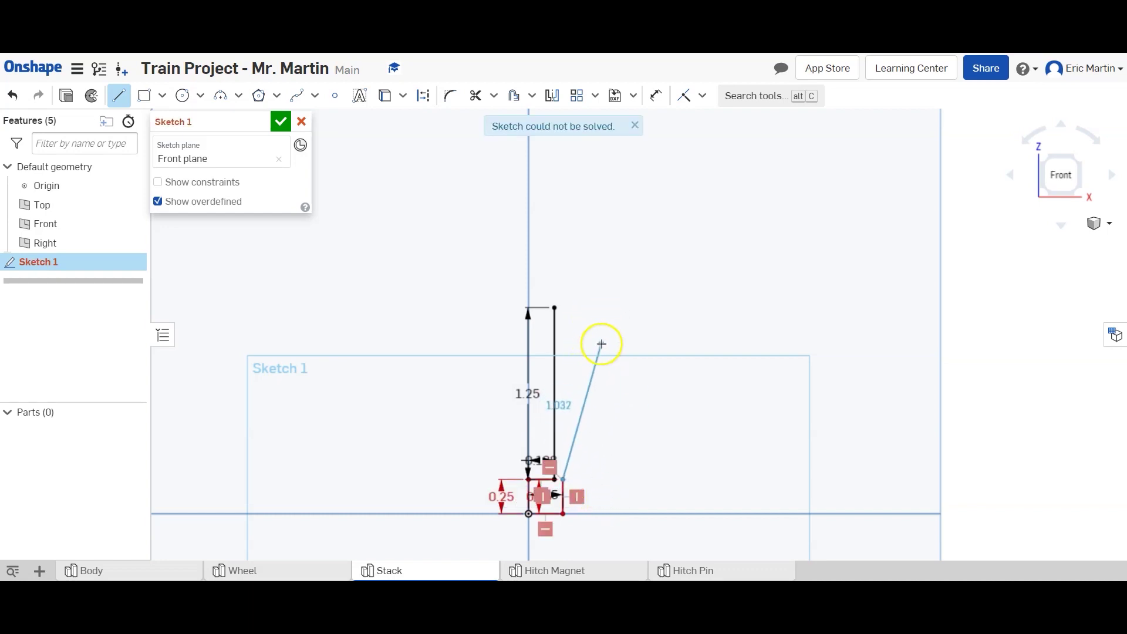
key(Escape)
key(ctrl+z)
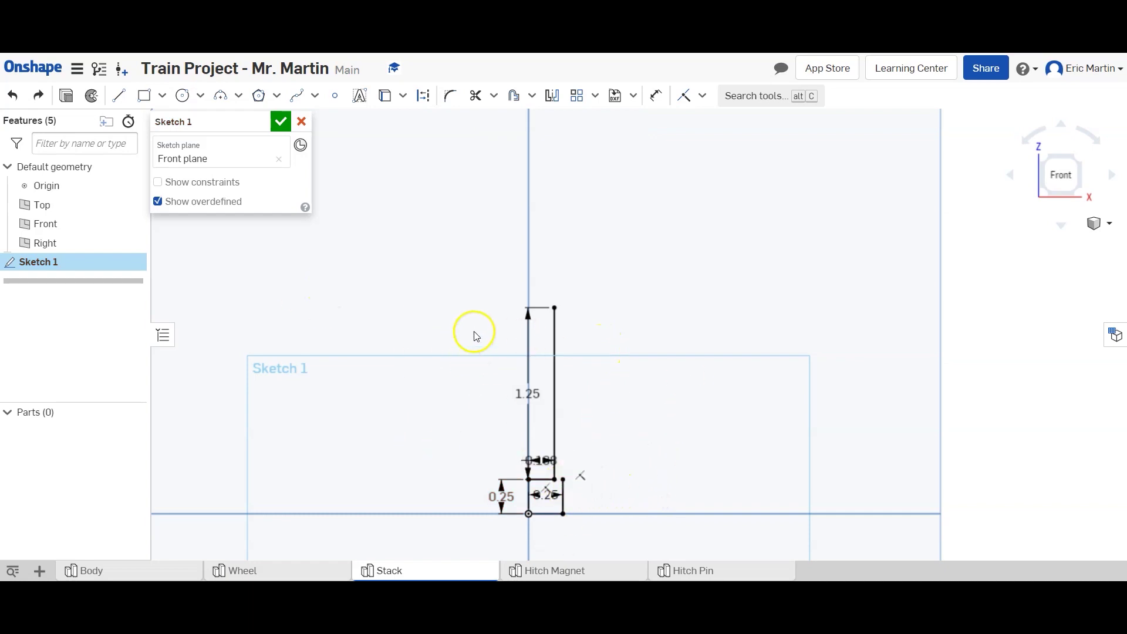
click(119, 95)
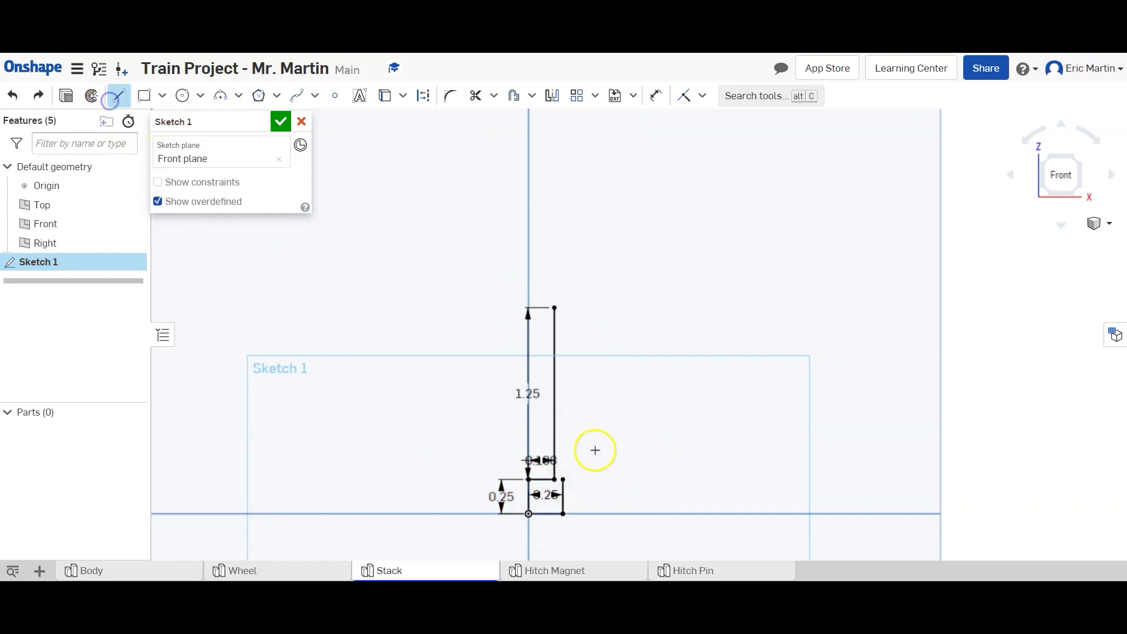
Step: Draw a slanted line up from the step corner, undoing a mistaken 152° angle dimension
mouse_move(563, 478)
mouse_down()
mouse_move(615, 316)
mouse_move(653, 307)
mouse_up()
key(Escape)
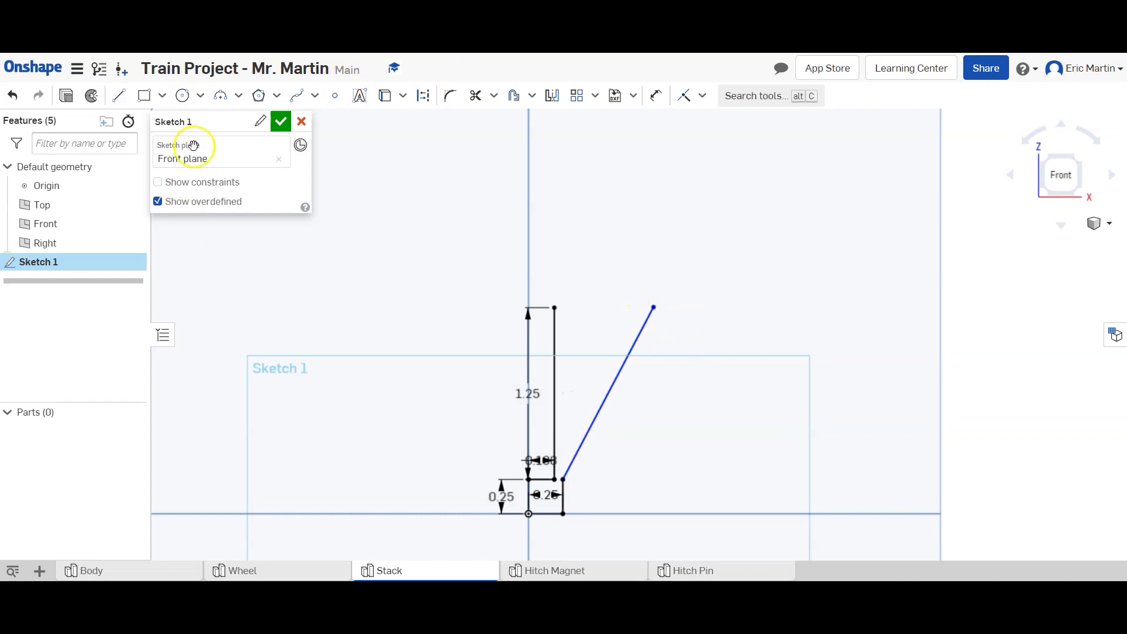
click(655, 97)
click(563, 502)
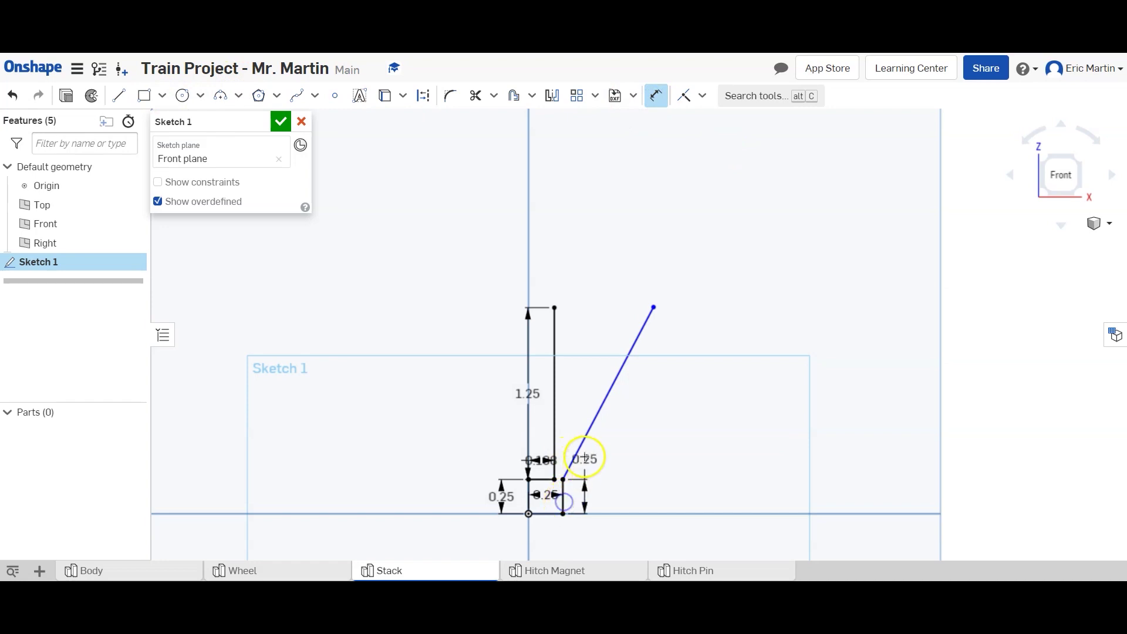
click(582, 440)
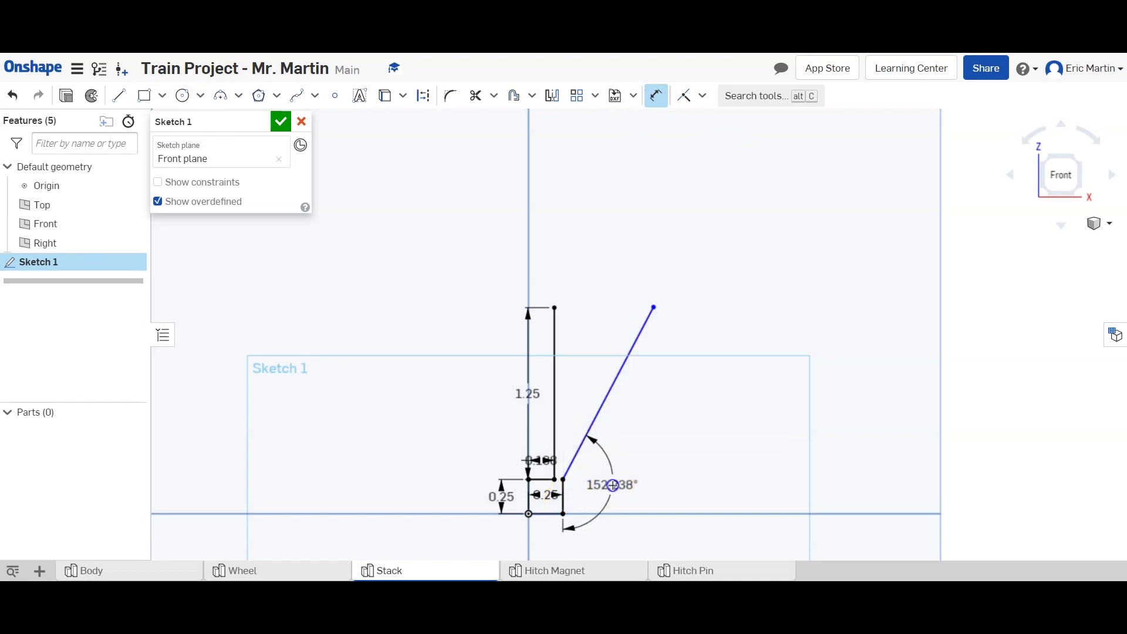
click(610, 483)
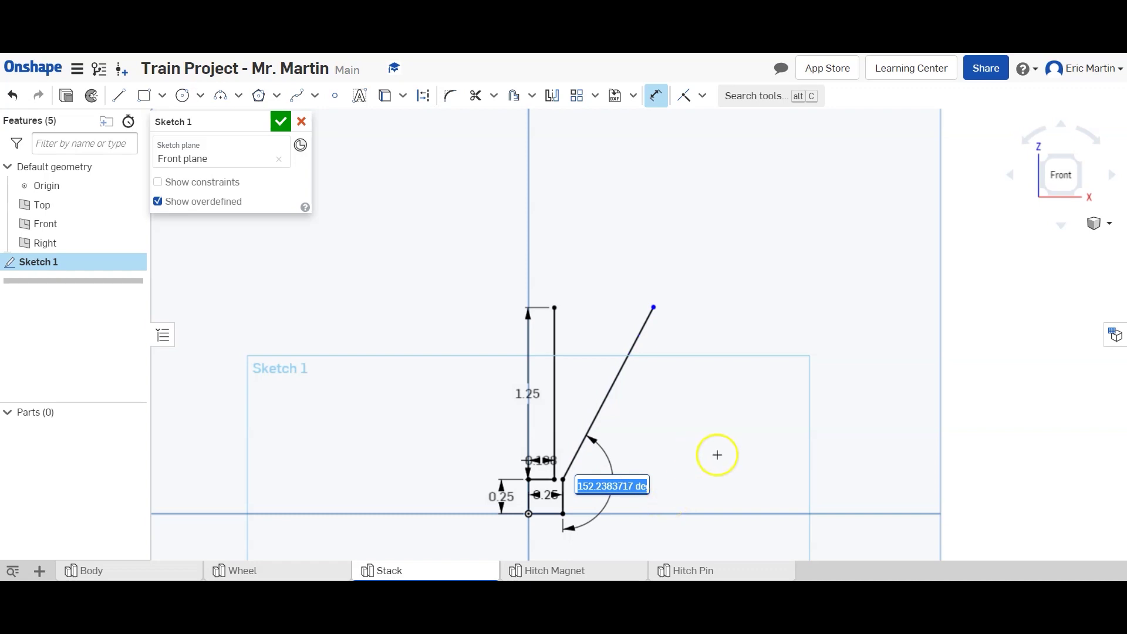
key(Return)
key(ctrl+z)
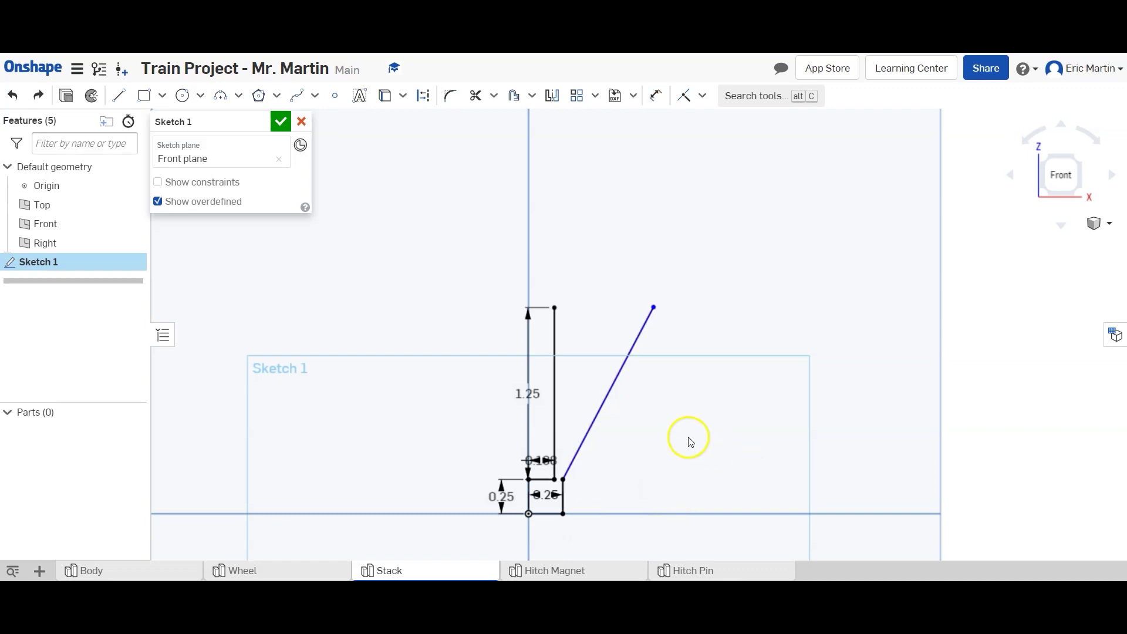
Step: Dimension the slanted line at 73° from the horizontal line
click(655, 96)
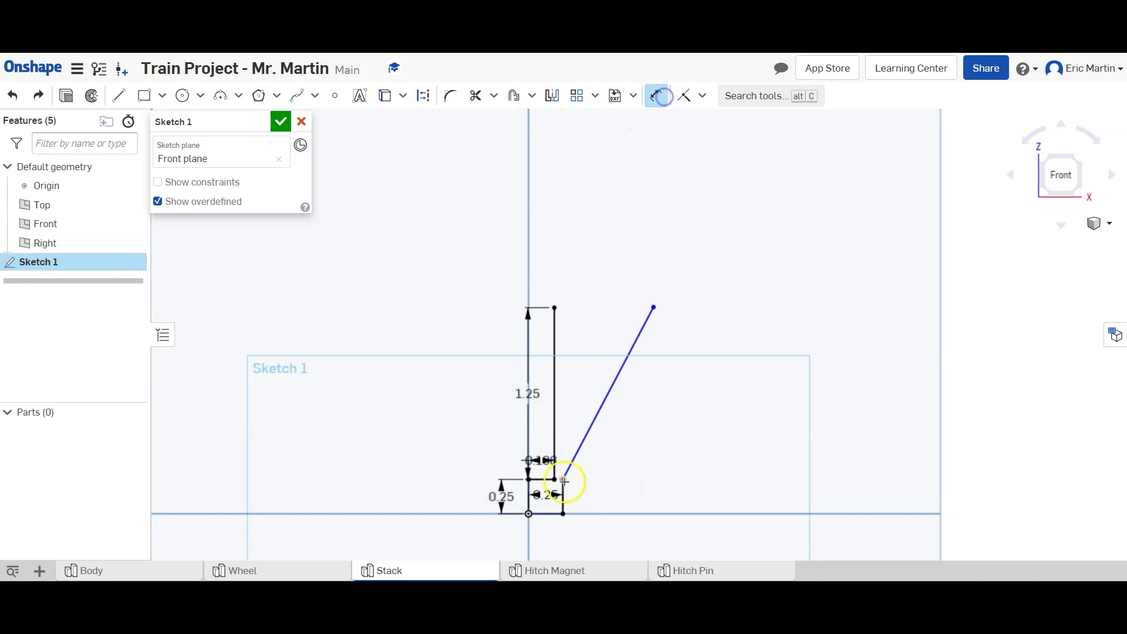
click(587, 440)
click(611, 514)
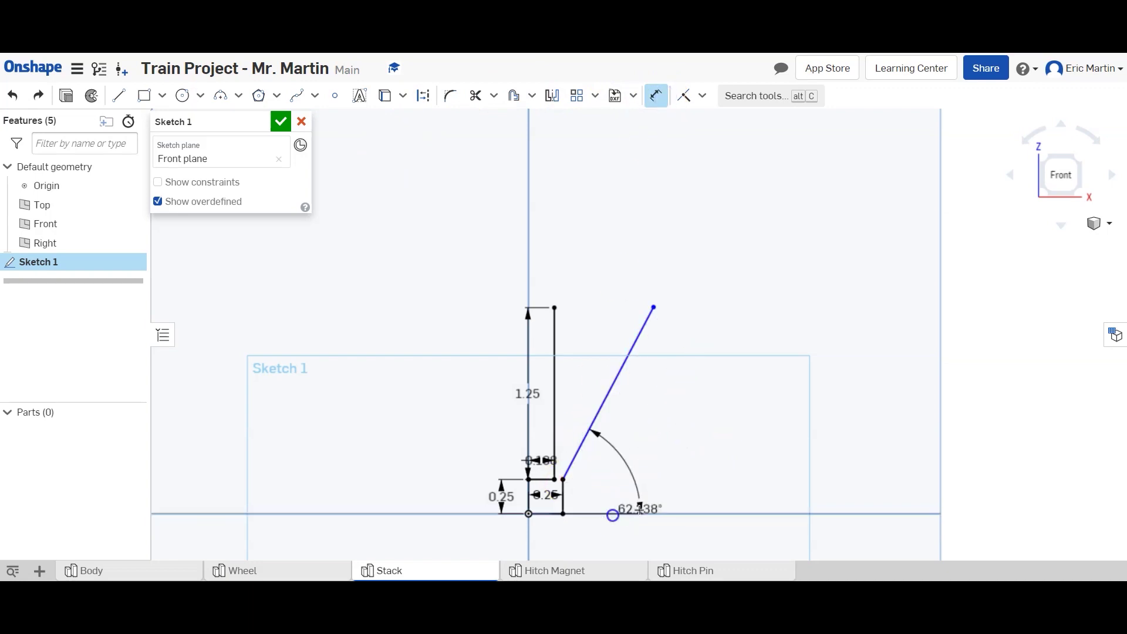
click(630, 493)
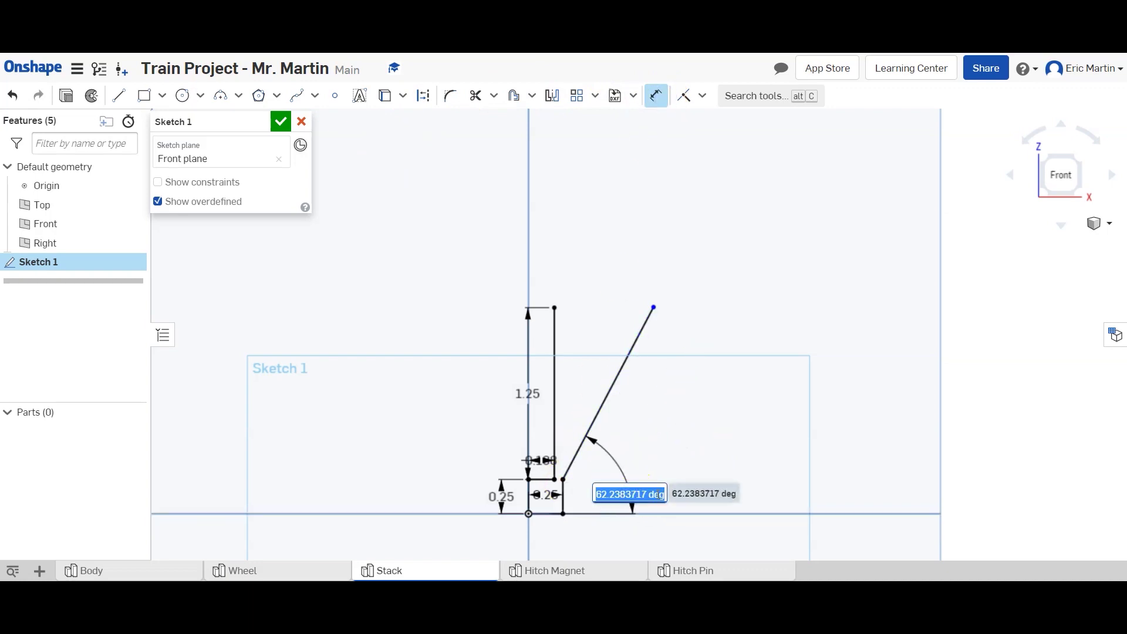
text(75)
key(Return)
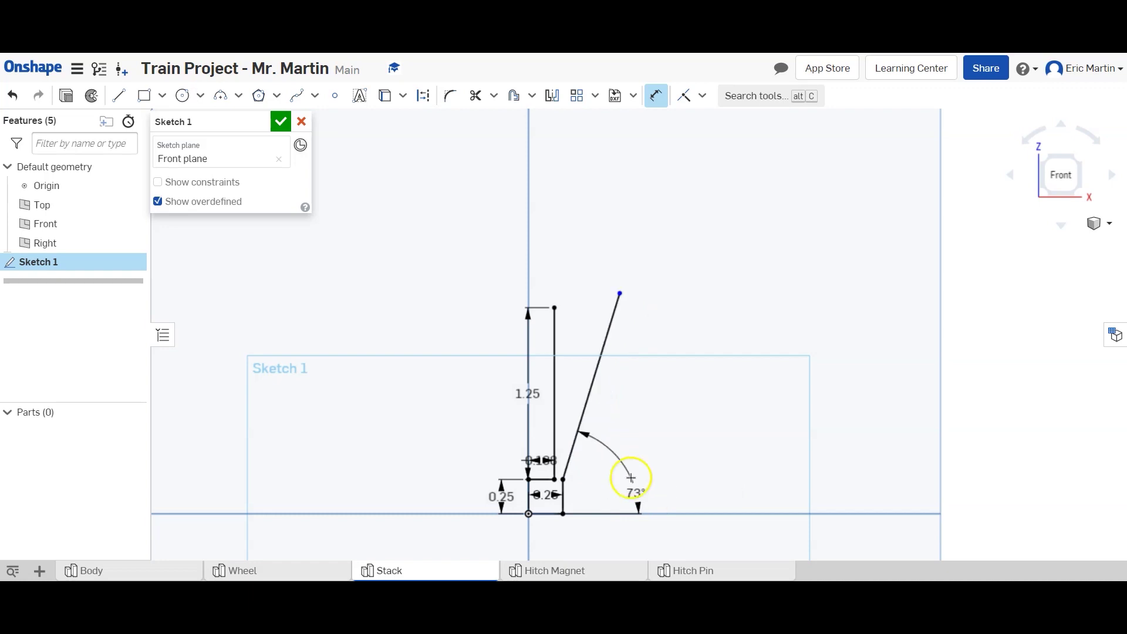
Step: Give the slanted line a 1.25 vertical height dimension
click(657, 95)
click(618, 292)
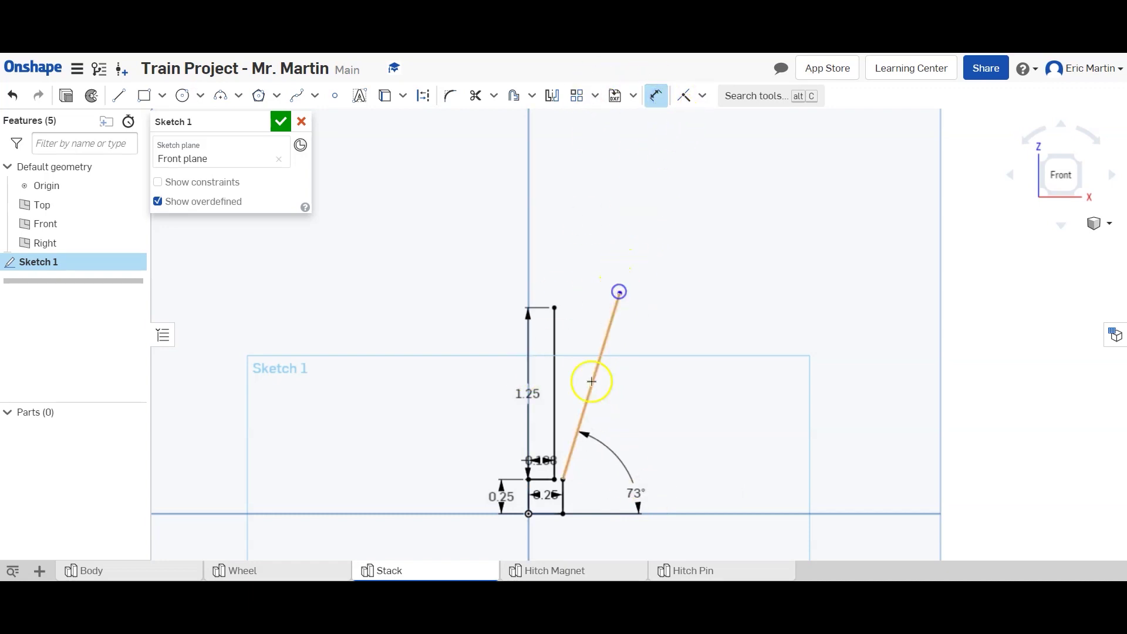
click(563, 479)
click(698, 405)
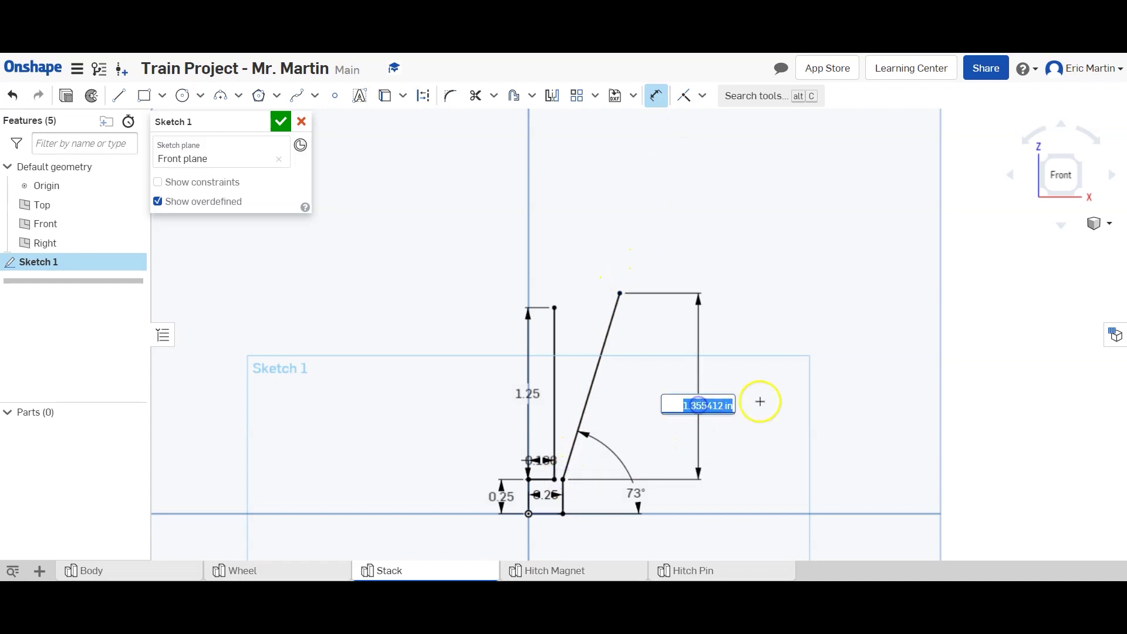
text(1.25)
key(Return)
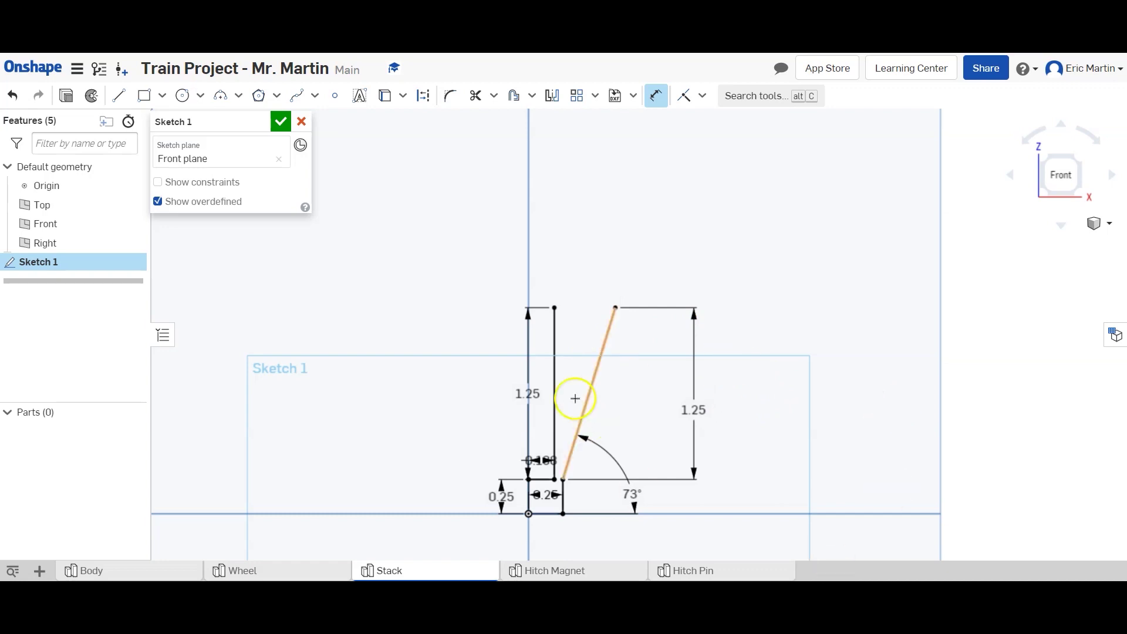
Step: Draw a short line angling up and left from the slanted line's top endpoint
click(126, 96)
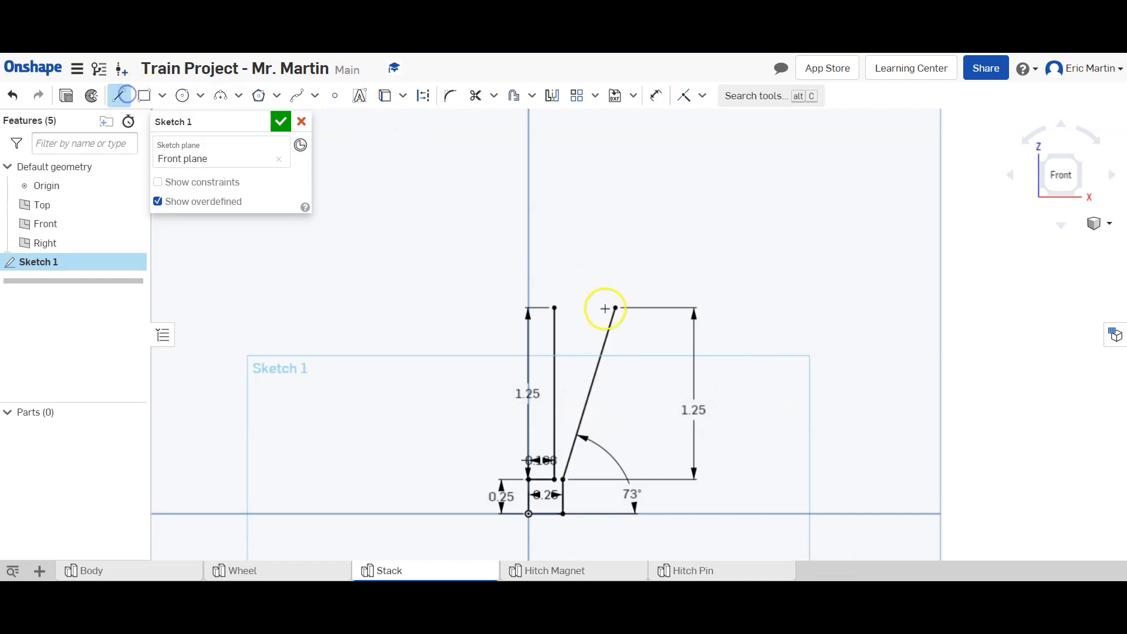
click(615, 308)
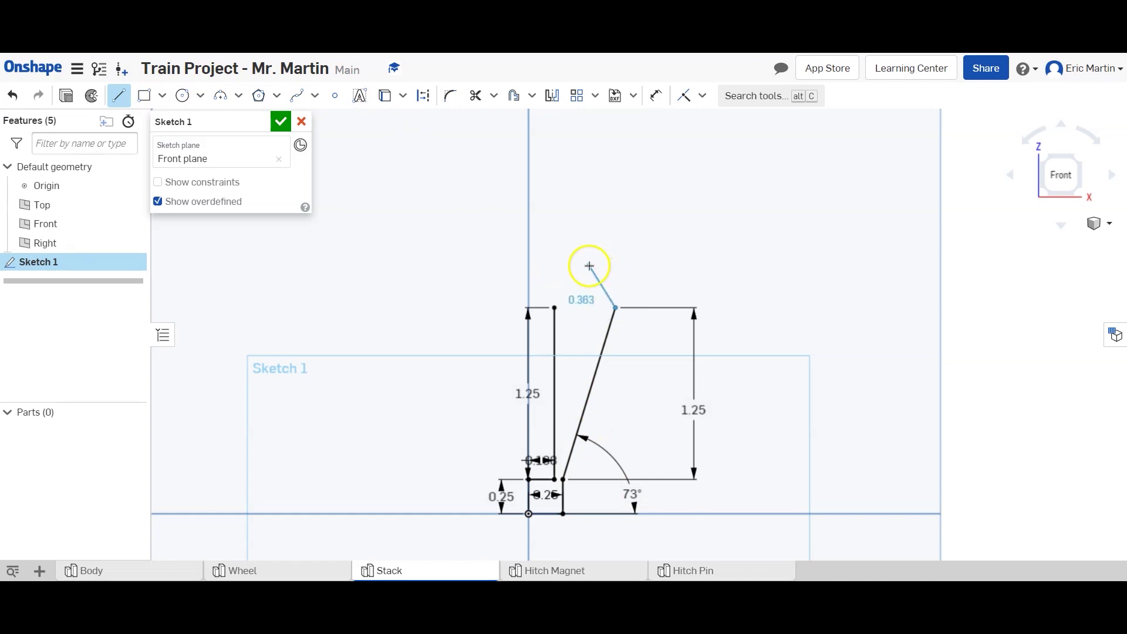
click(592, 264)
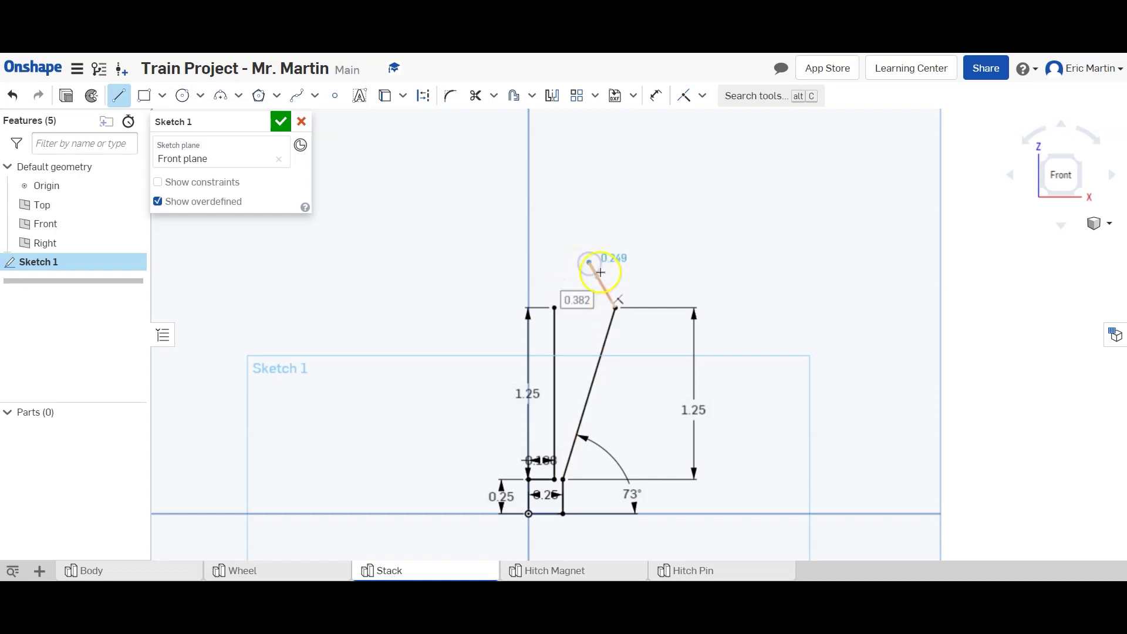
key(Escape)
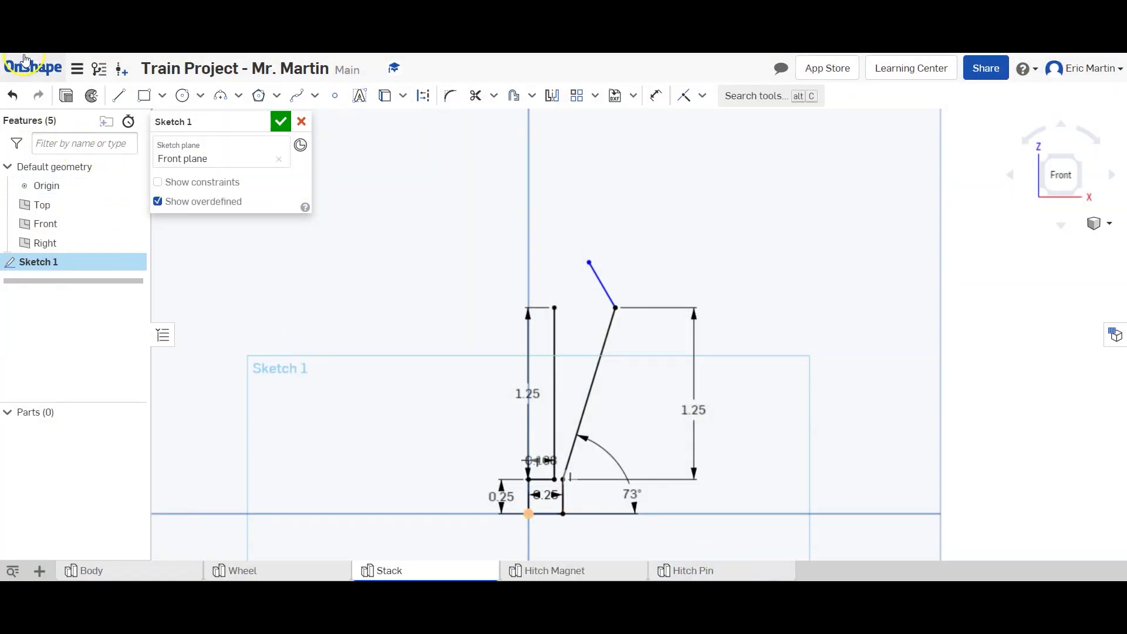
Step: Draw a vertical construction line straight up from the slanted line's top endpoint
click(423, 98)
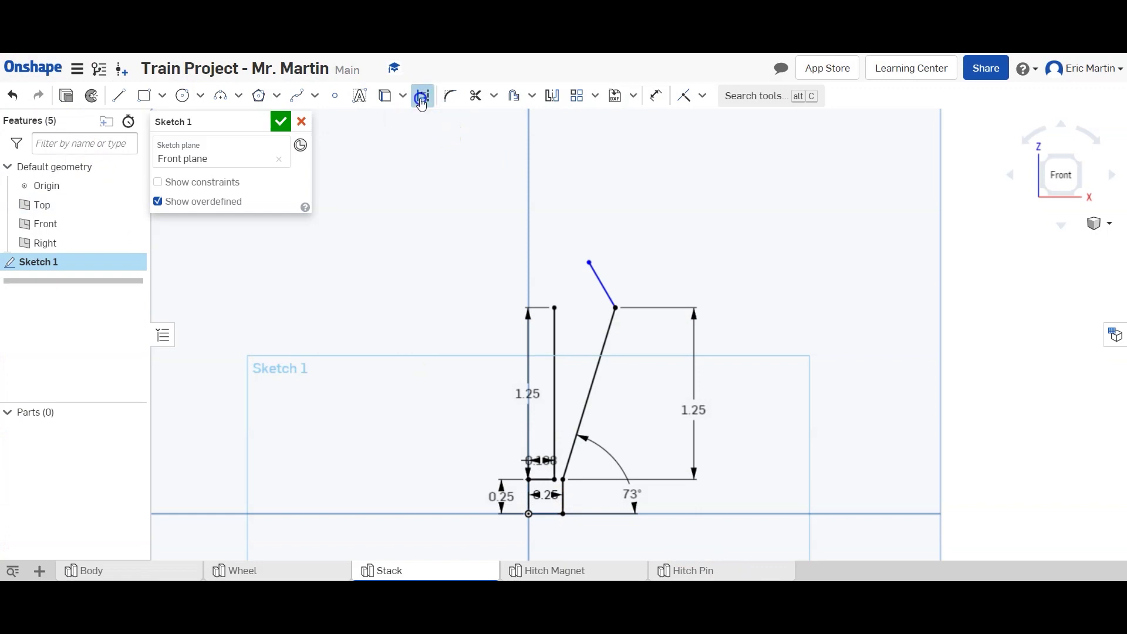
click(118, 95)
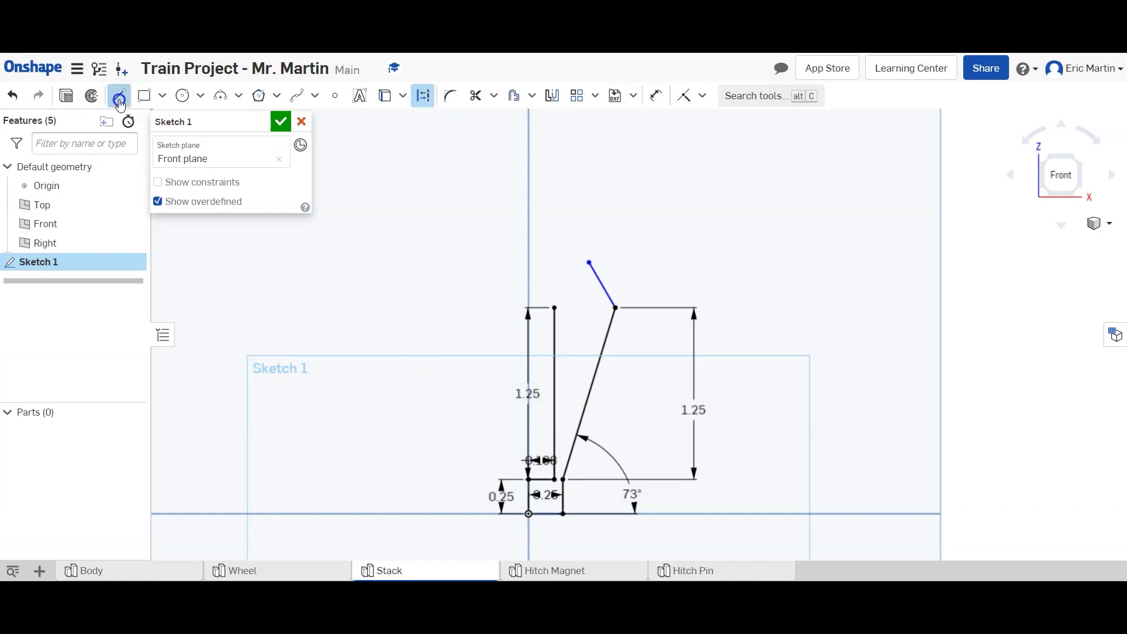
click(615, 307)
click(612, 213)
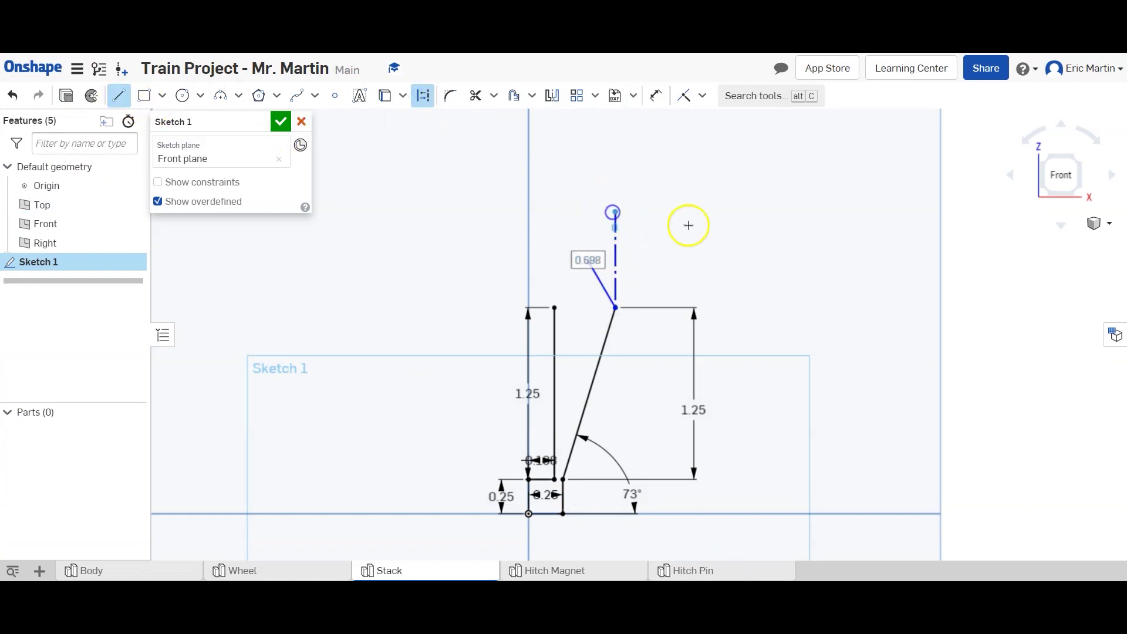
key(Escape)
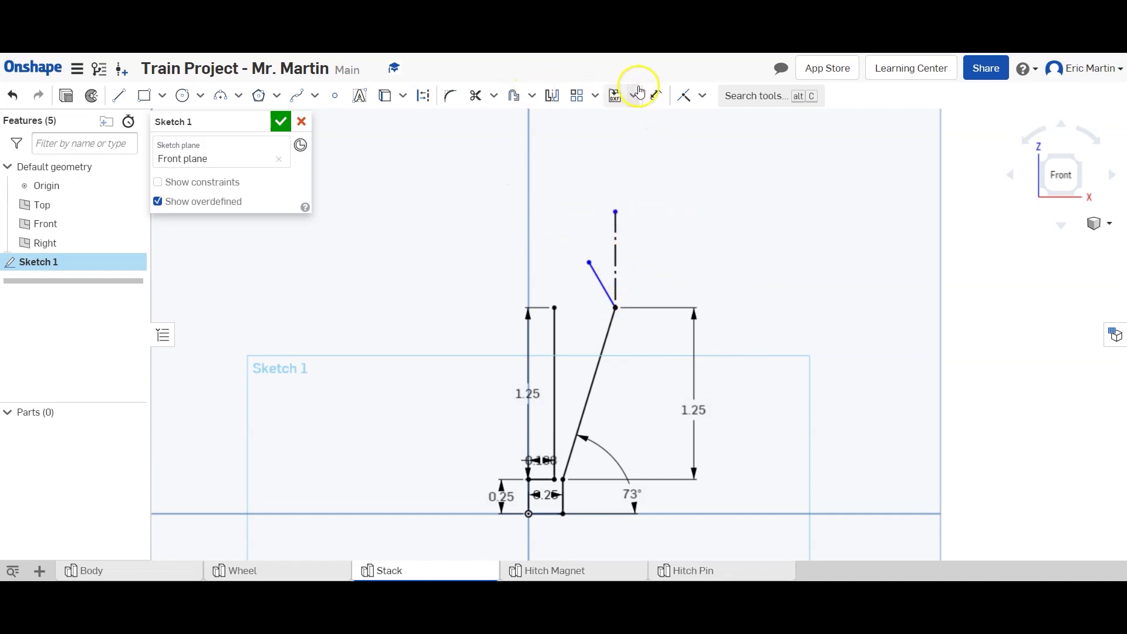
Step: Dimension the short line at 15° from the construction line
click(655, 95)
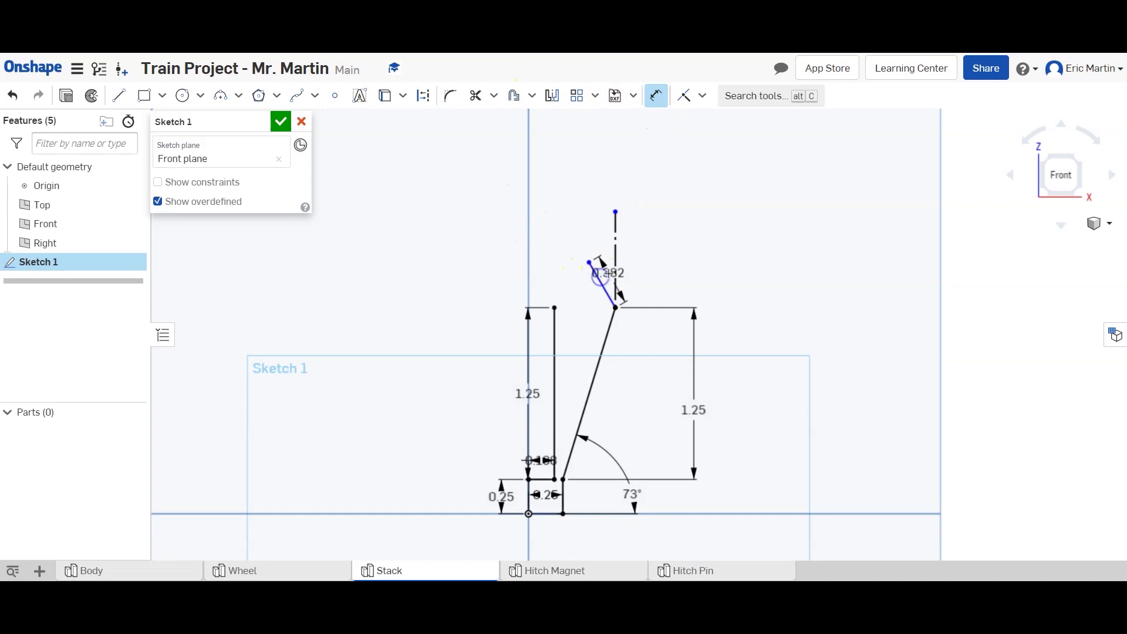
click(615, 235)
click(584, 182)
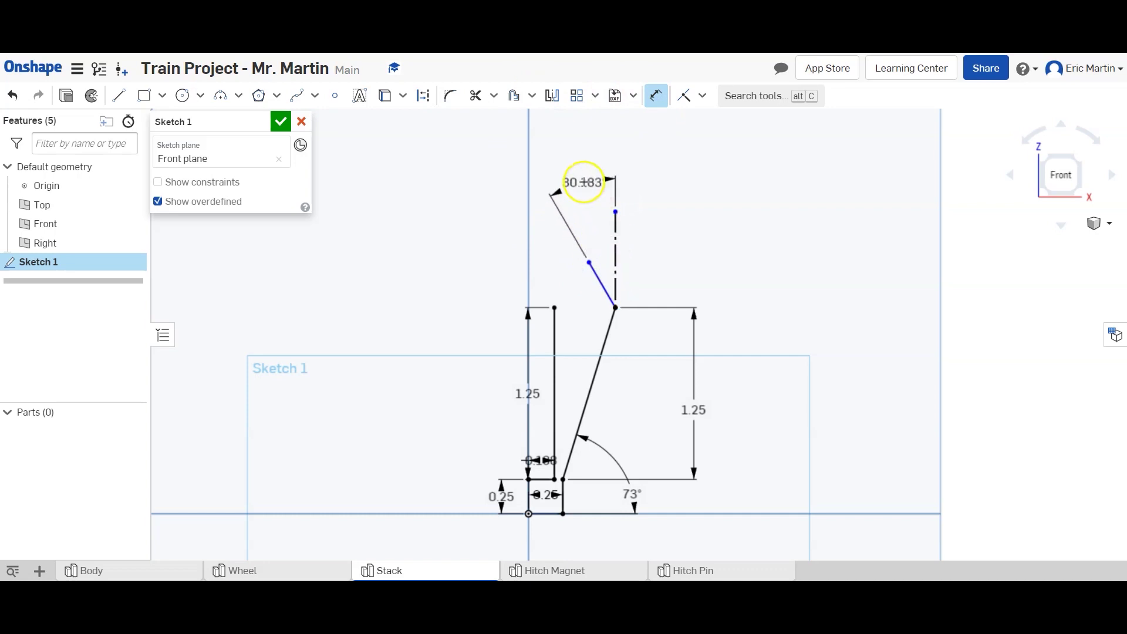
text(15)
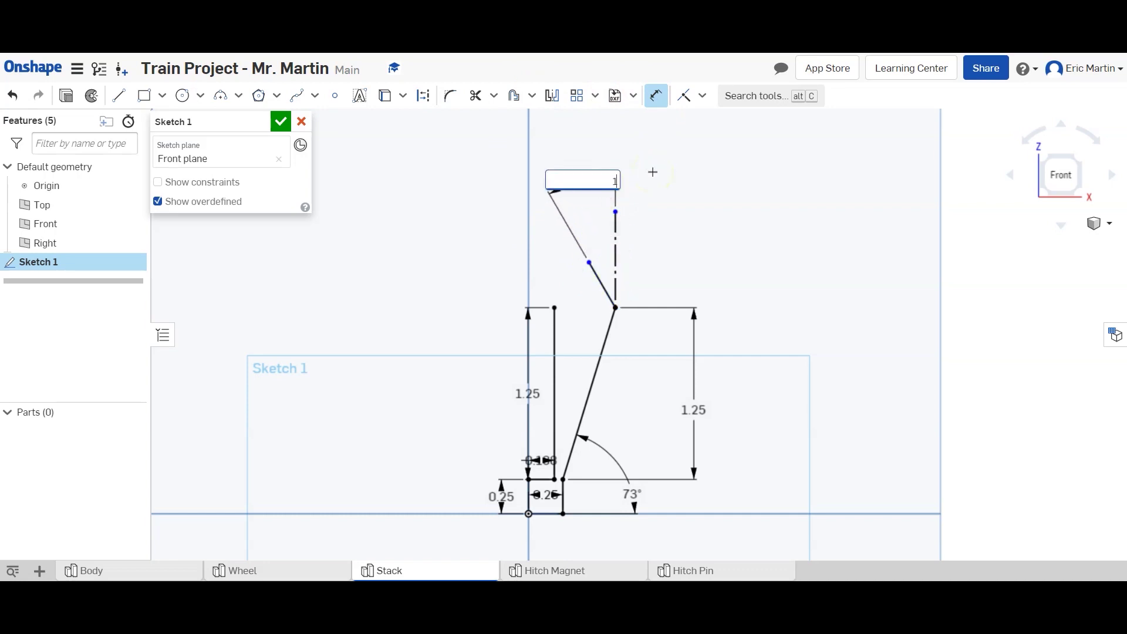
key(Return)
click(657, 95)
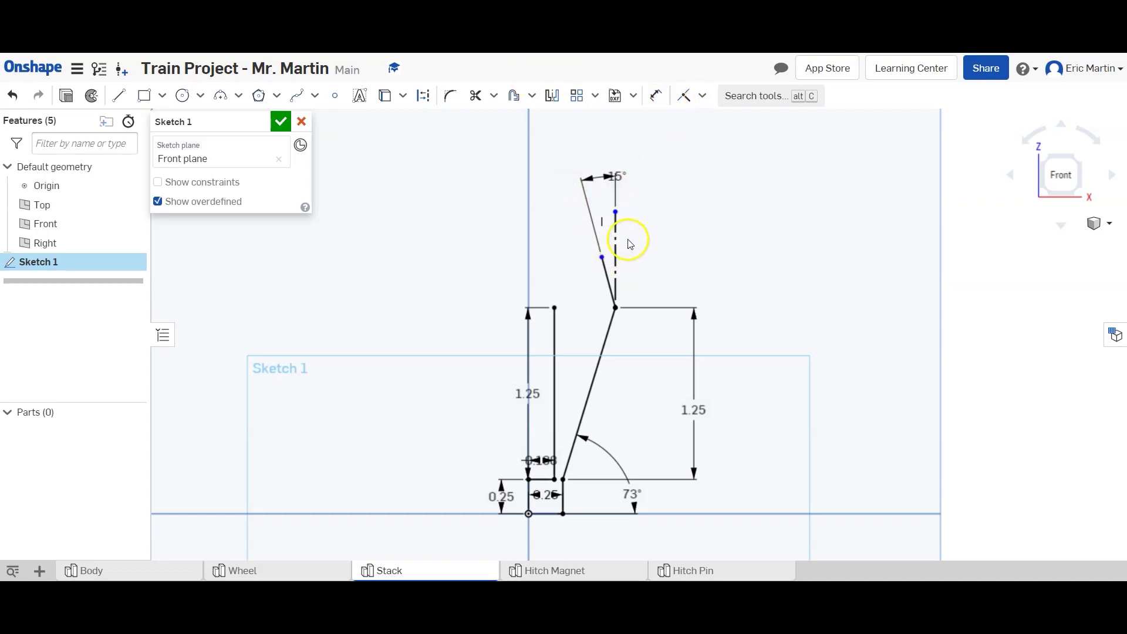
Step: Give the short line a 0.25 vertical height dimension
click(657, 95)
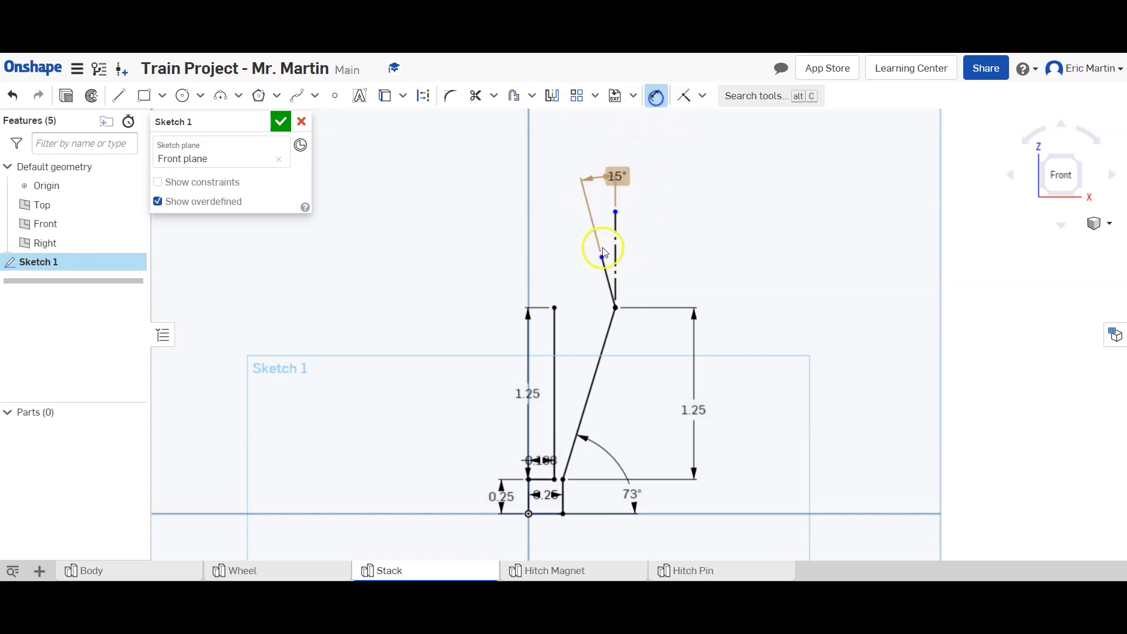
click(616, 307)
click(683, 270)
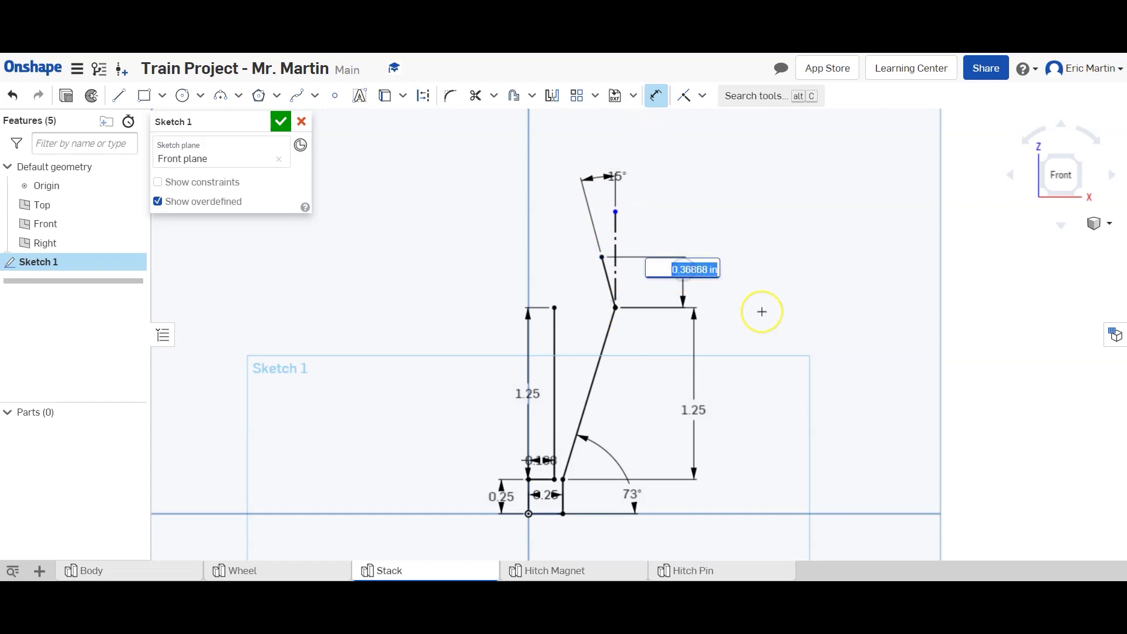
text(.25)
key(Return)
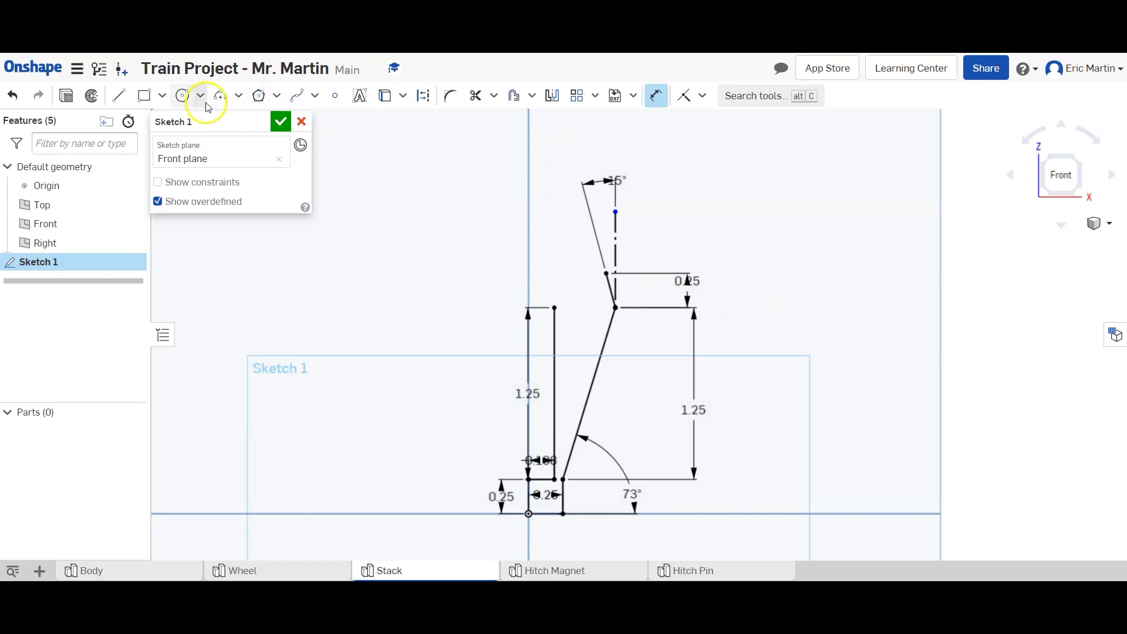
Step: Close the profile with a 0.1 horizontal line and a line back to the left vertical line
click(118, 95)
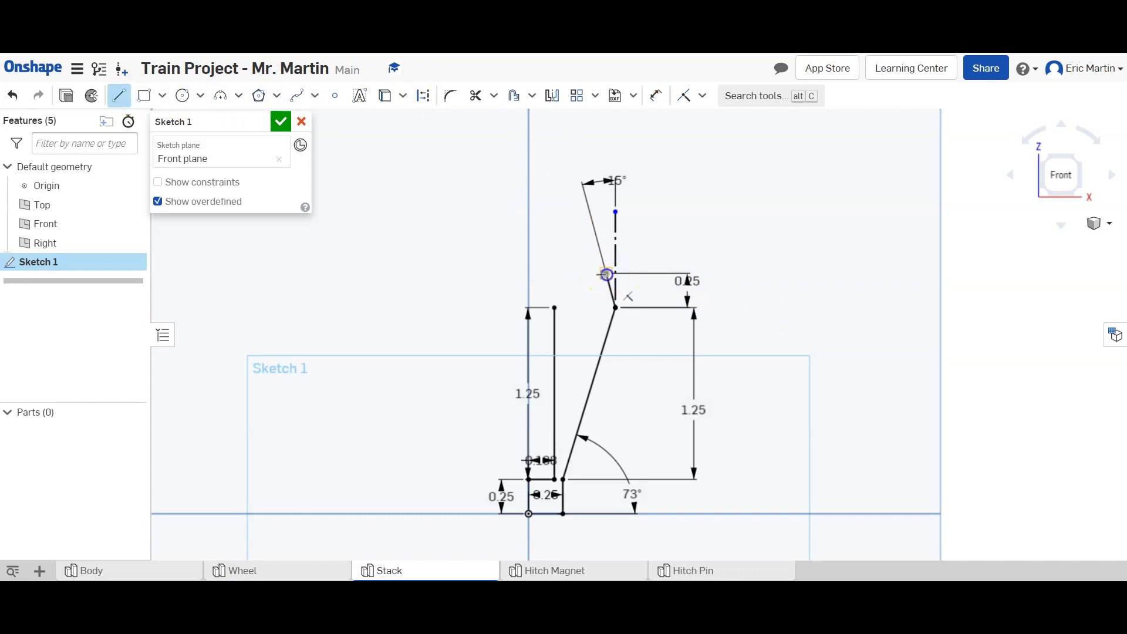
click(580, 271)
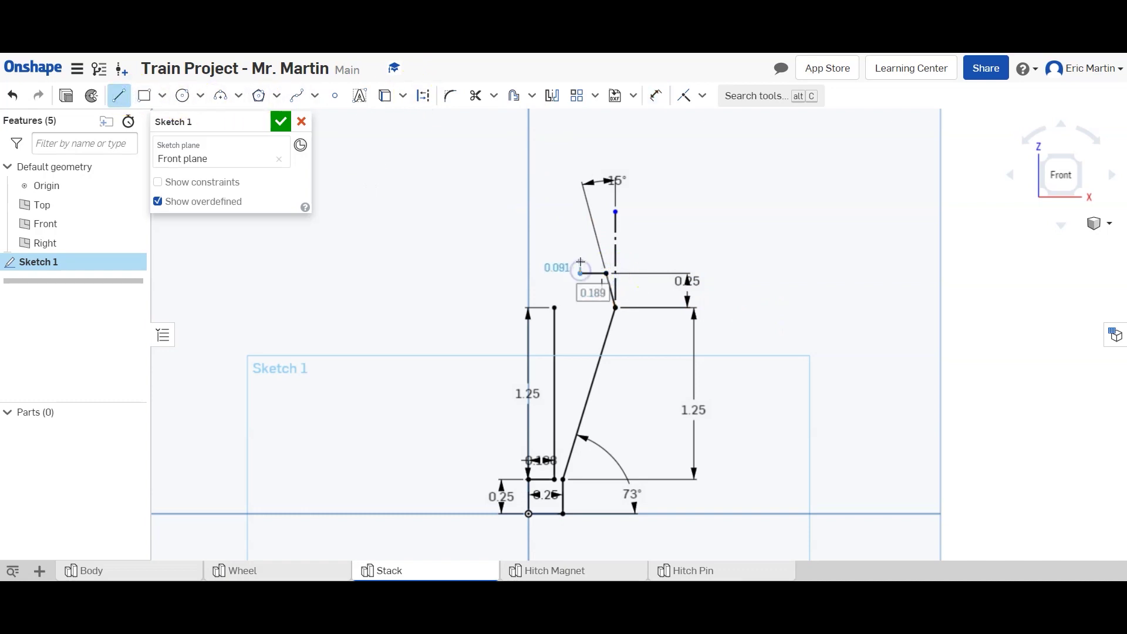
text(0.1)
key(Return)
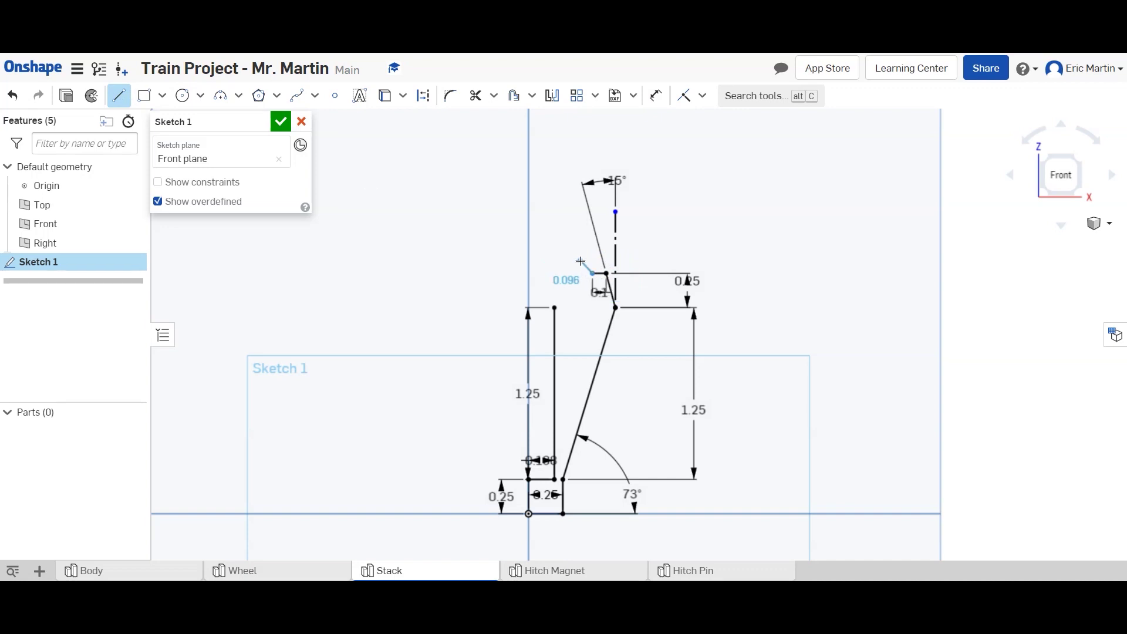
click(592, 306)
click(594, 306)
text(.2)
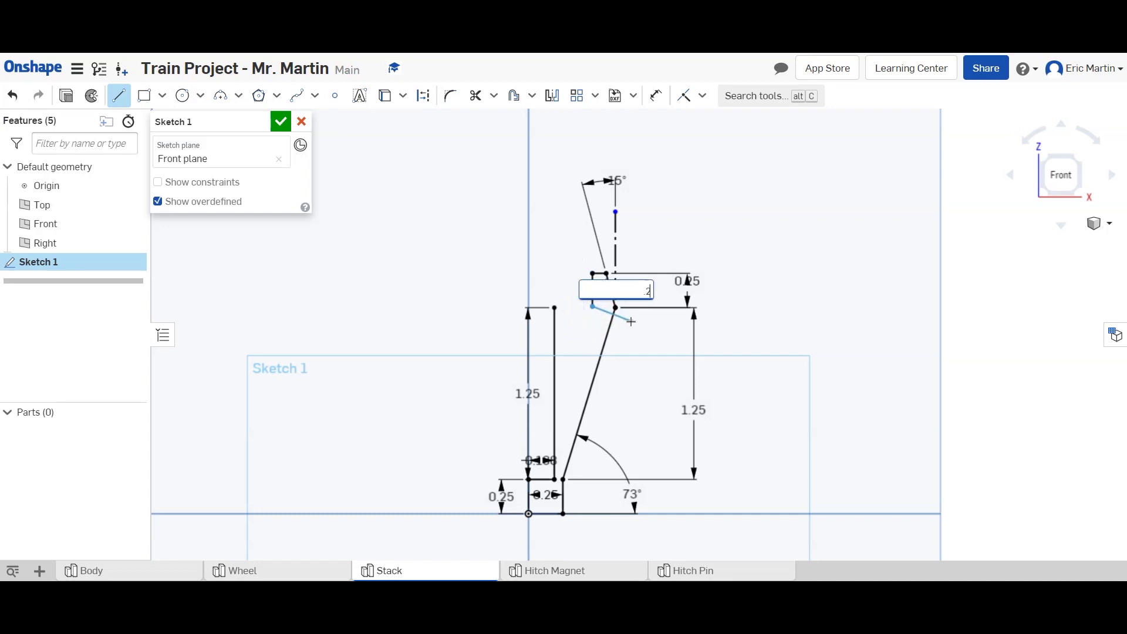
click(554, 307)
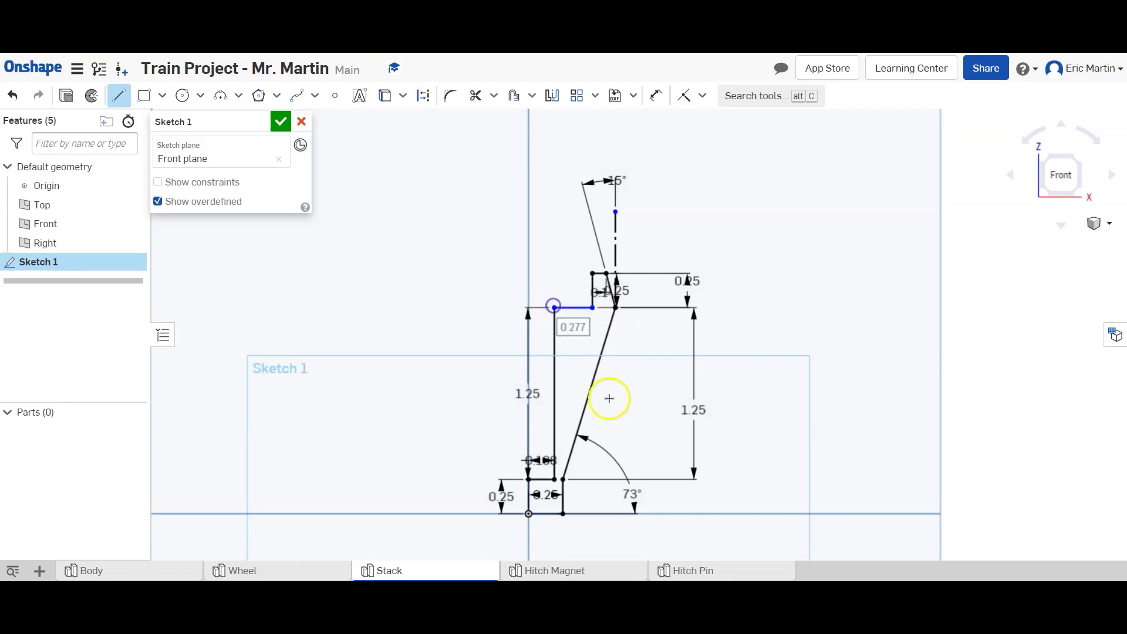
key(Escape)
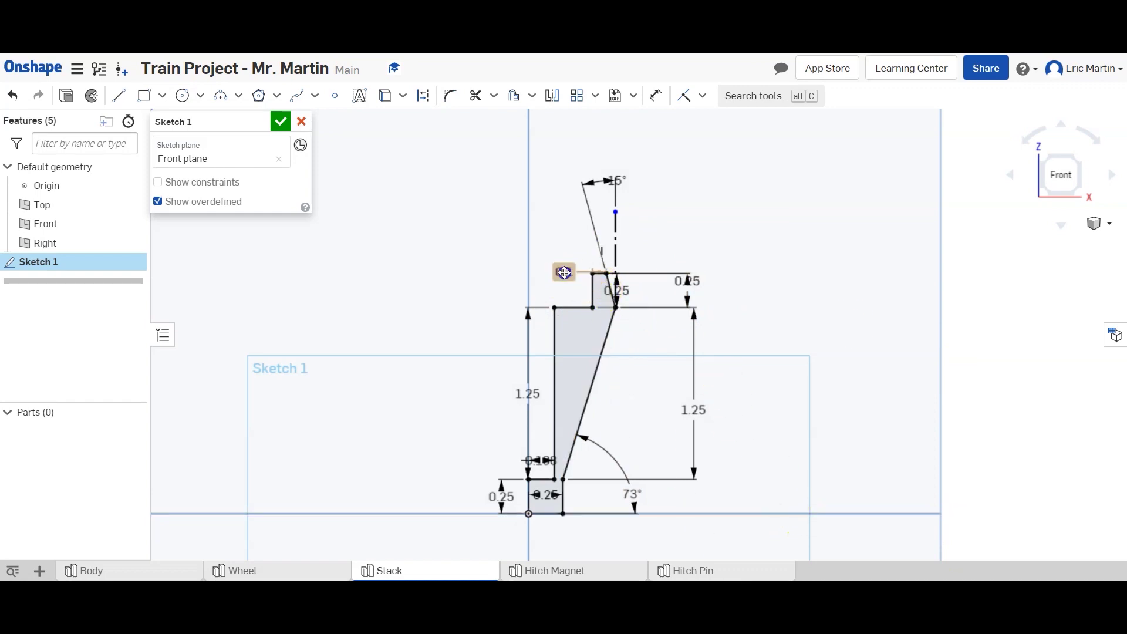
Step: Spread the 0.1 and 0.25 dimension labels apart and accept the sketch
drag(564, 272, 558, 254)
drag(612, 292, 698, 239)
click(734, 234)
click(850, 242)
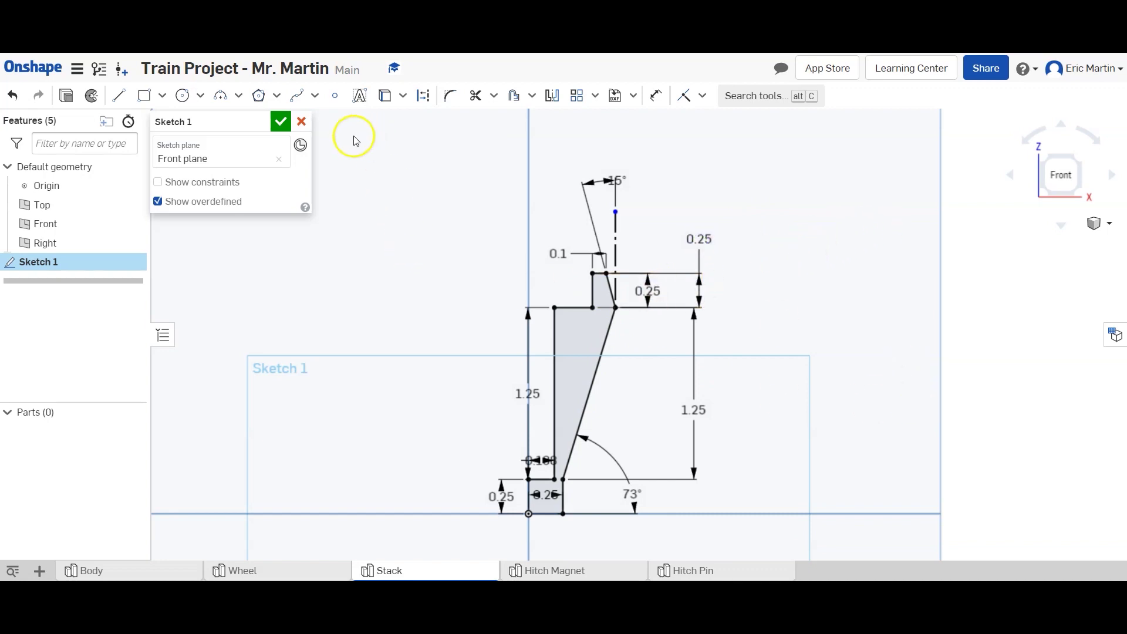
click(280, 123)
Step: Revolve the sketch region a full turn around its short left edge and accept it
drag(1090, 164, 999, 251)
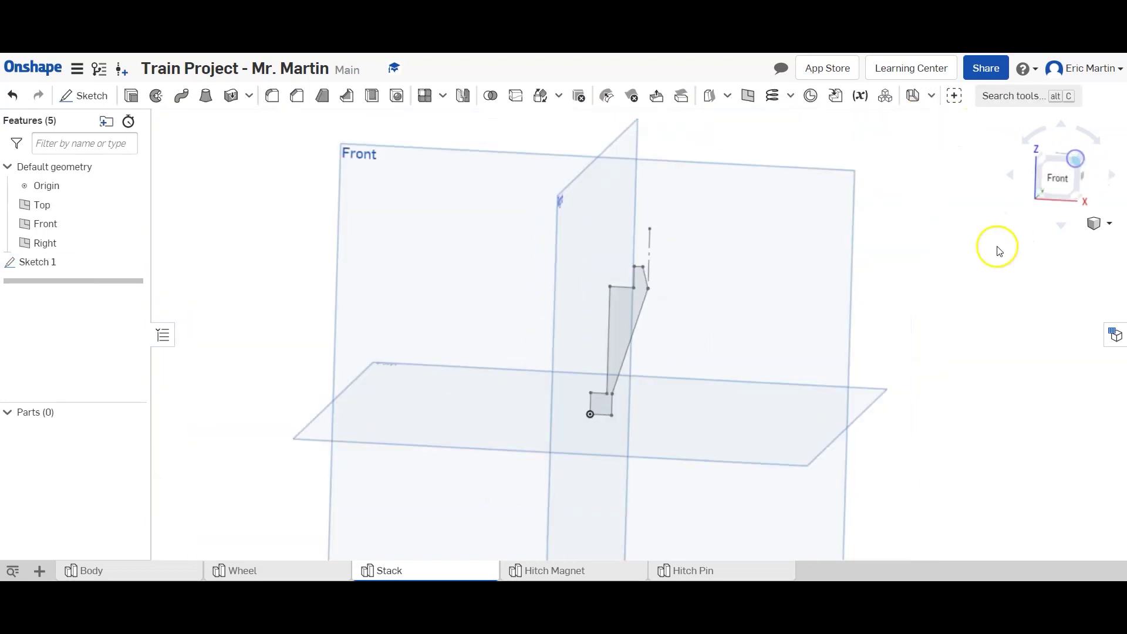
mouse_move(999, 251)
right_down()
mouse_move(685, 377)
mouse_move(661, 297)
mouse_move(643, 386)
mouse_move(327, 145)
right_up()
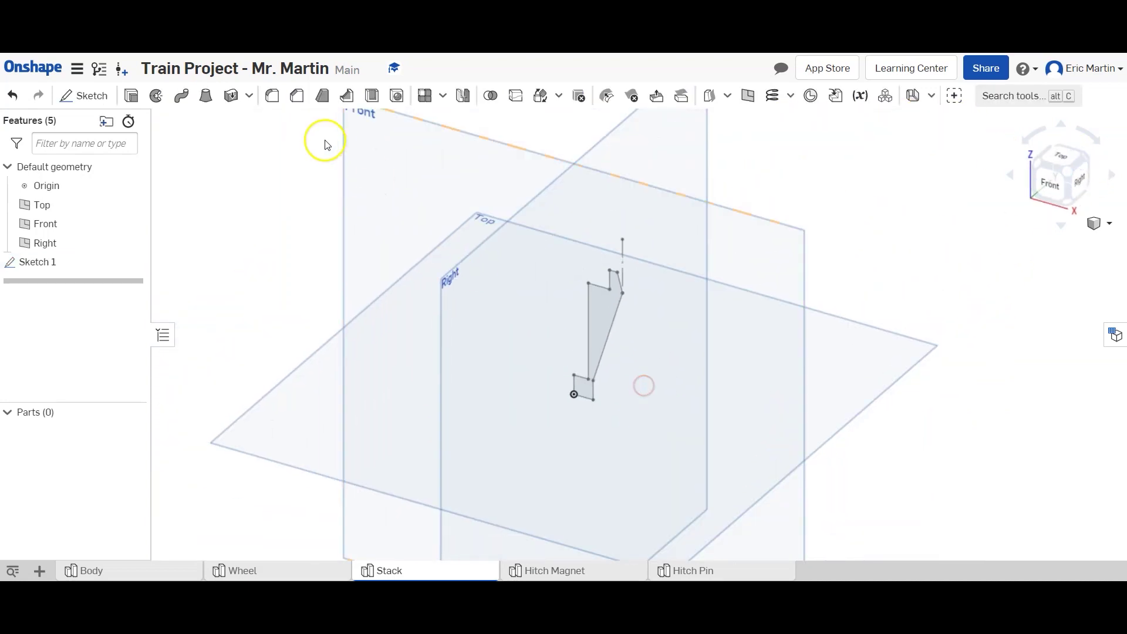
click(156, 96)
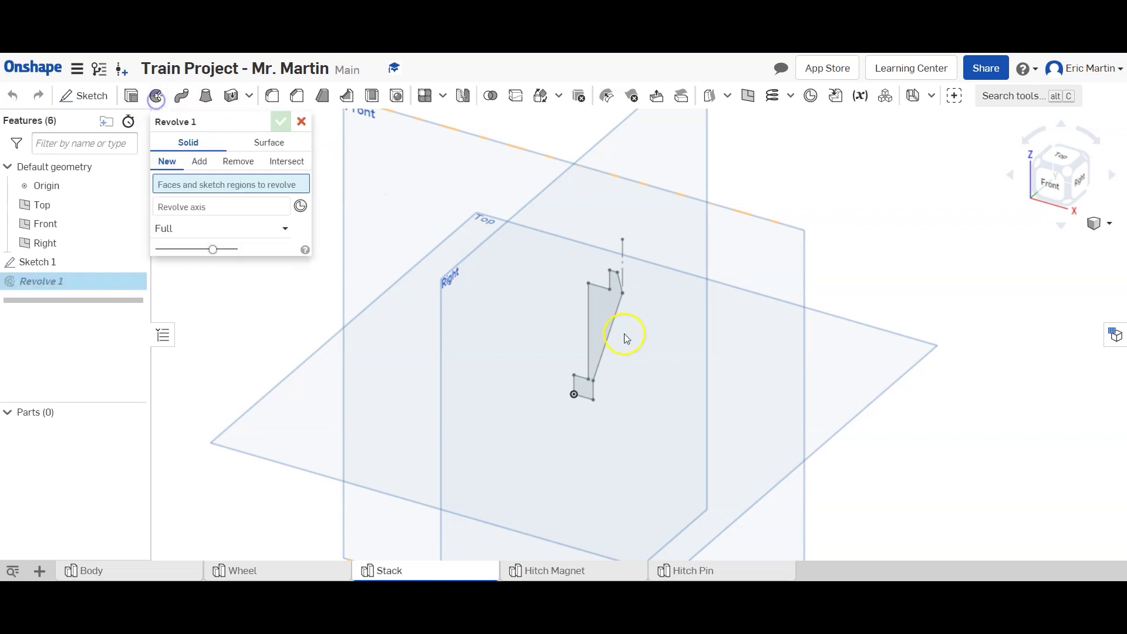
click(609, 317)
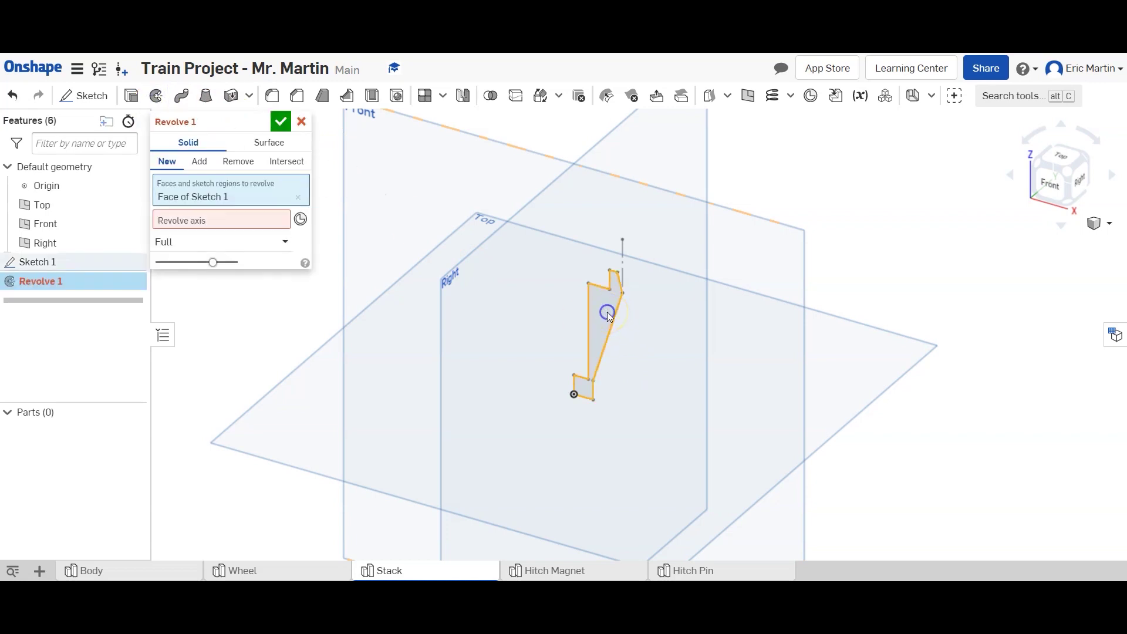
click(251, 224)
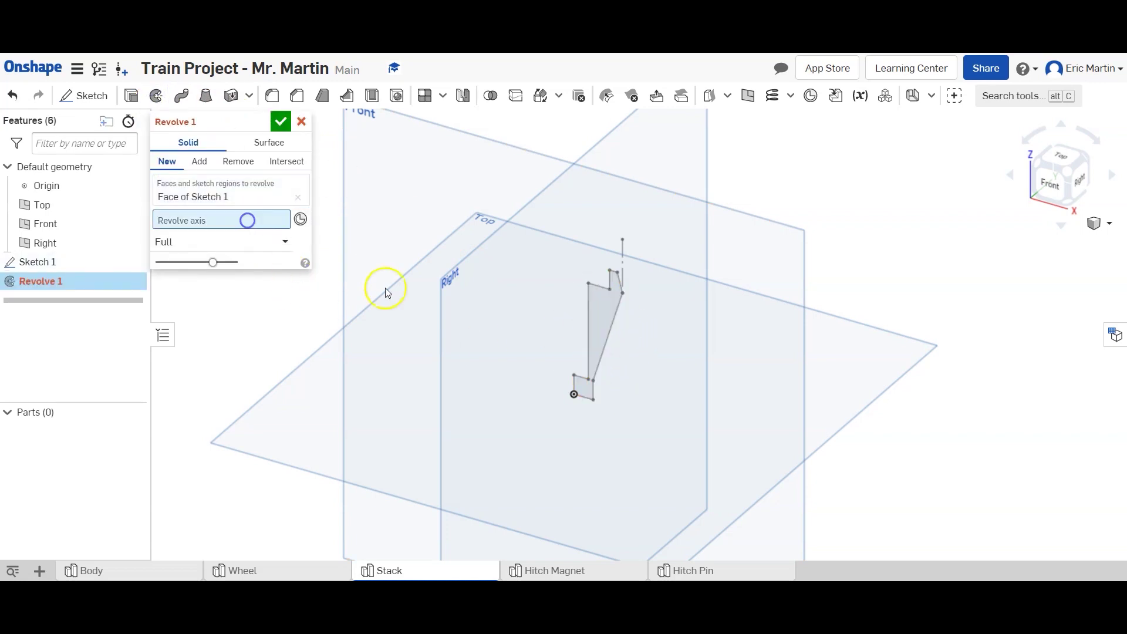
scroll(536, 375, up, 5)
click(628, 399)
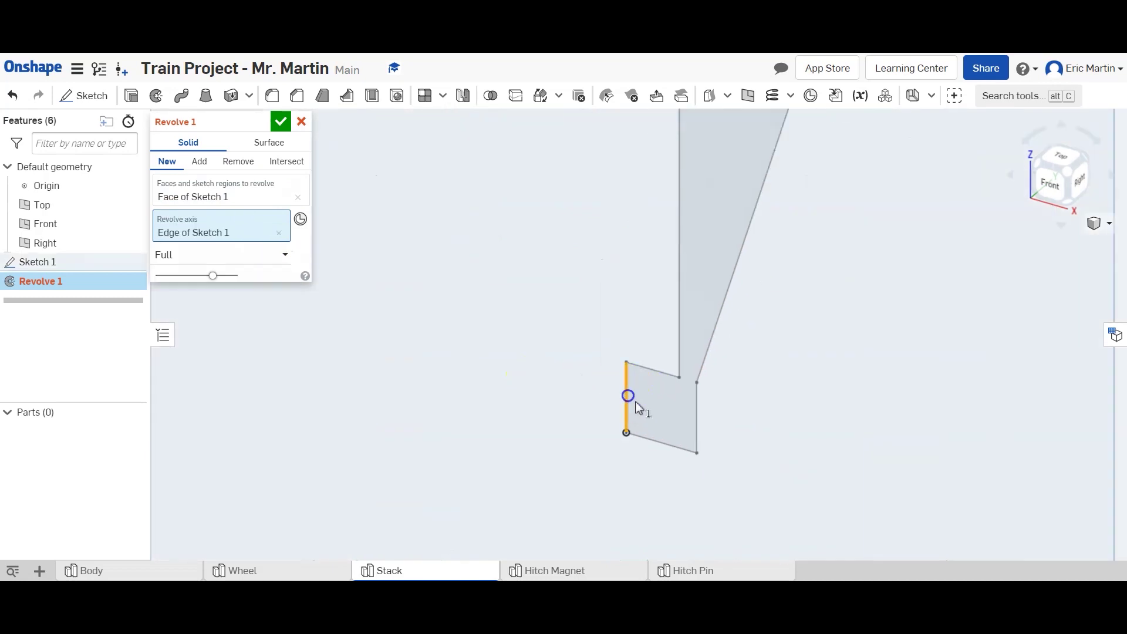
scroll(625, 432, down, 5)
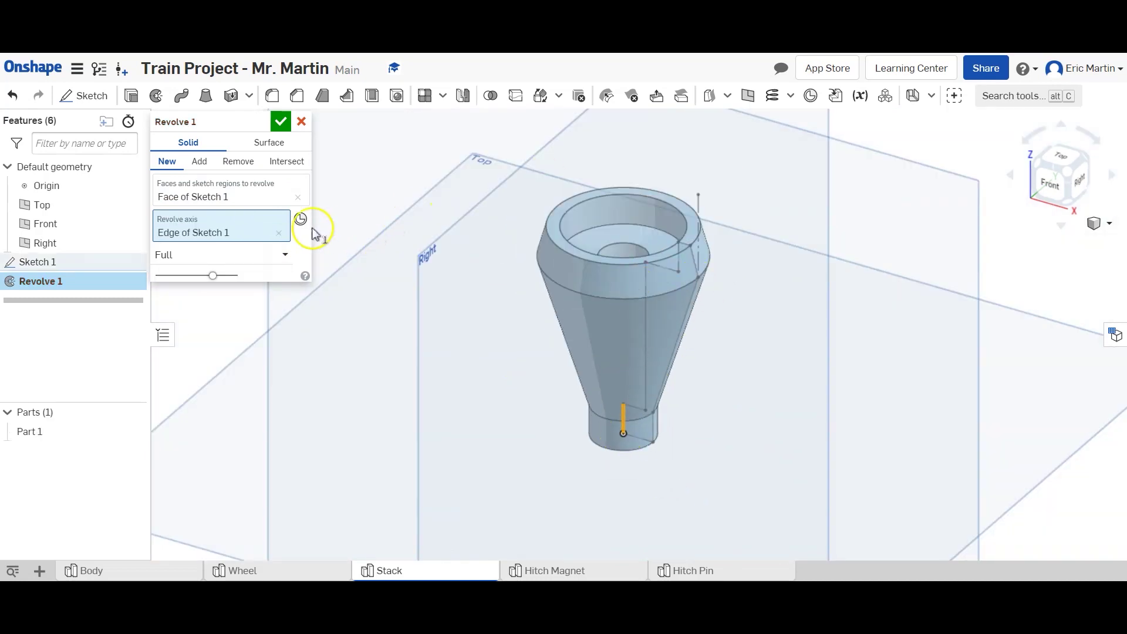
click(280, 124)
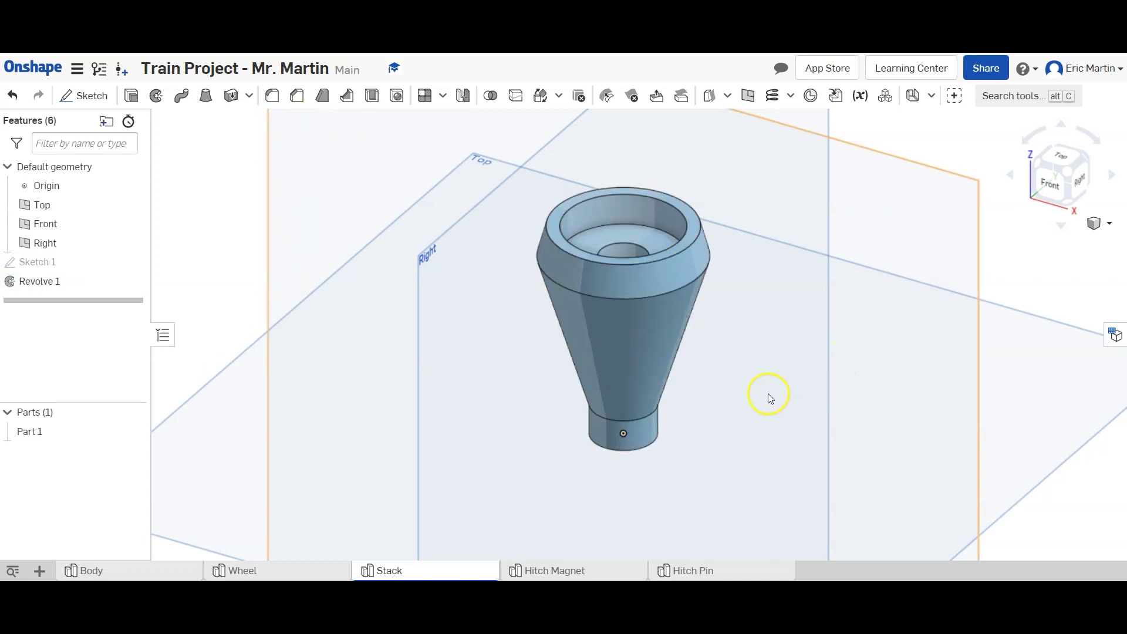
Step: Orbit and zoom around Part 1 to inspect the smokestack, including the isometric view
scroll(768, 395, down, 3)
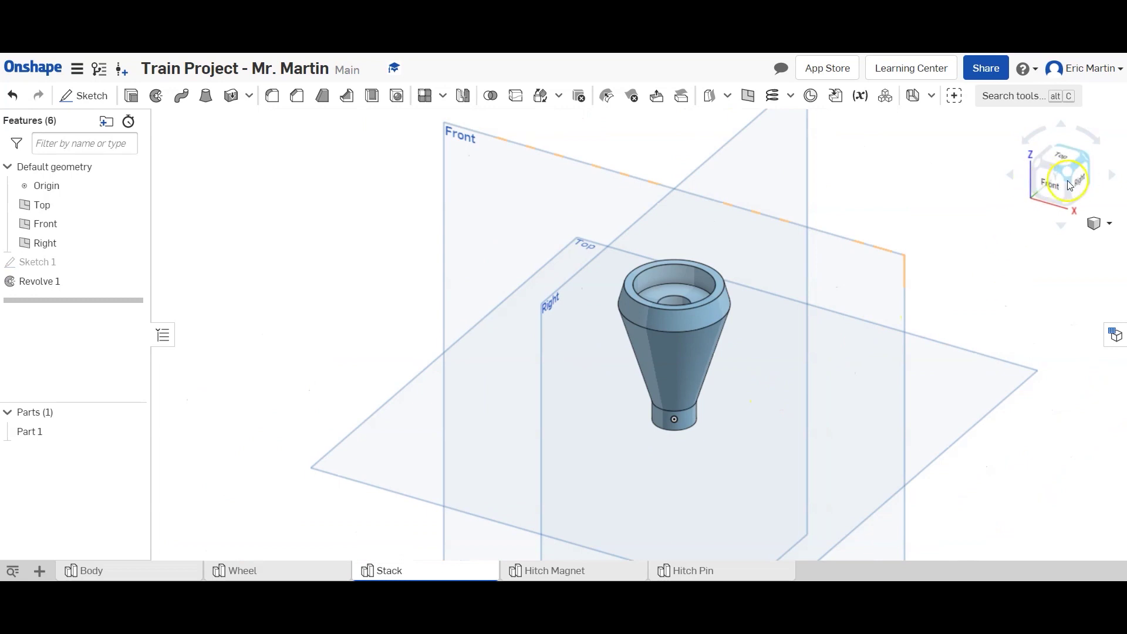
drag(1072, 186, 1047, 262)
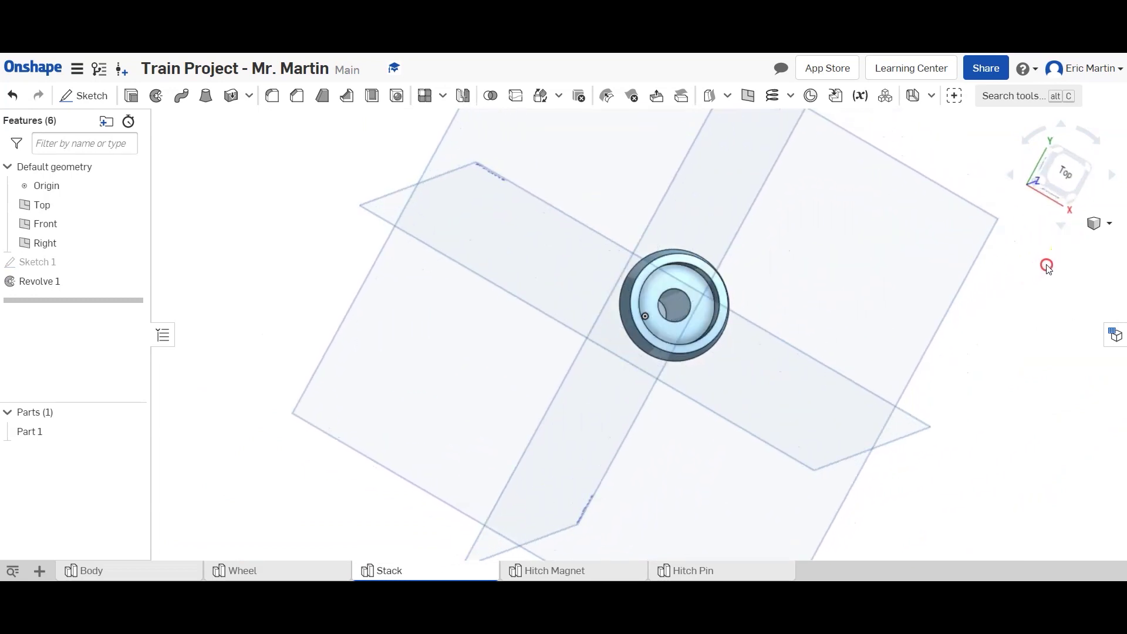
right_click(1034, 257)
right_drag(1034, 256, 1068, 167)
click(1066, 166)
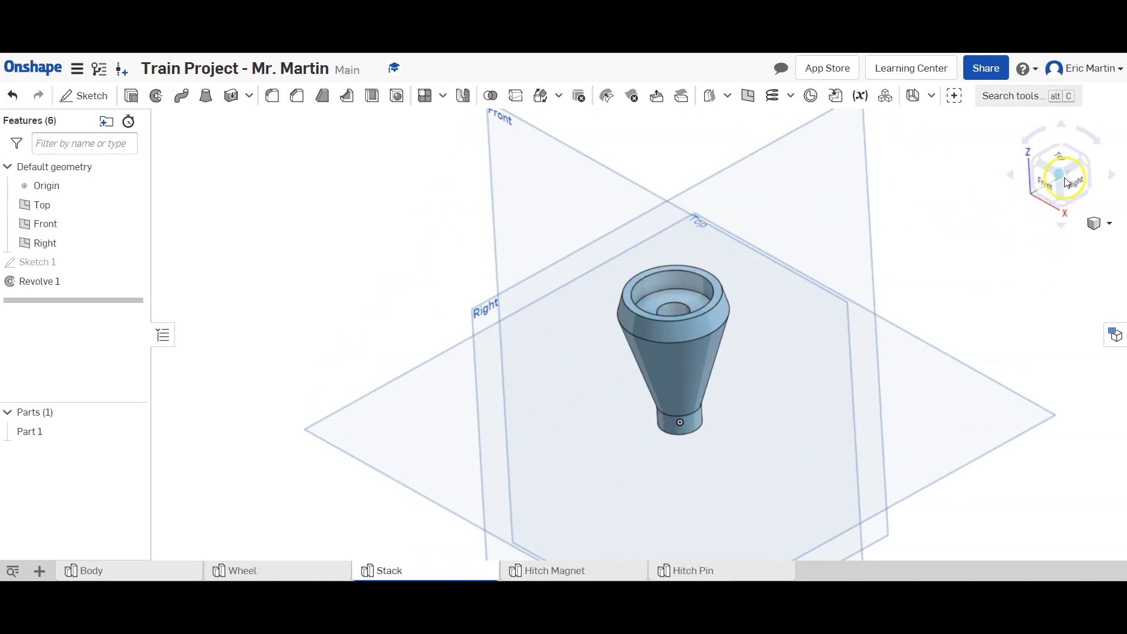
right_drag(798, 307, 571, 254)
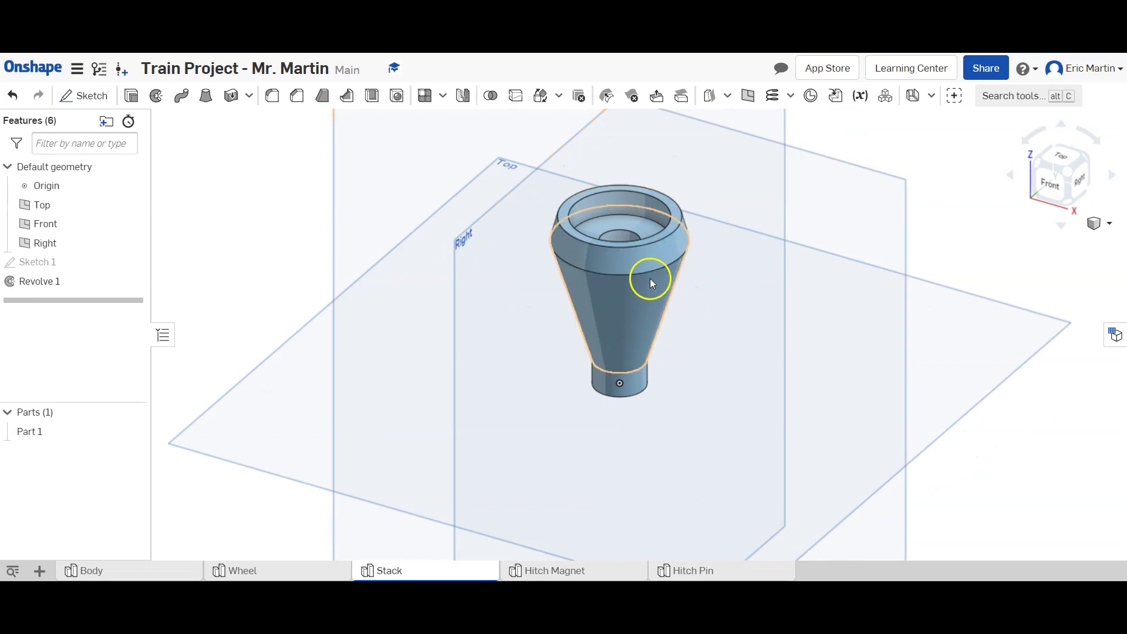
scroll(649, 390, up, 3)
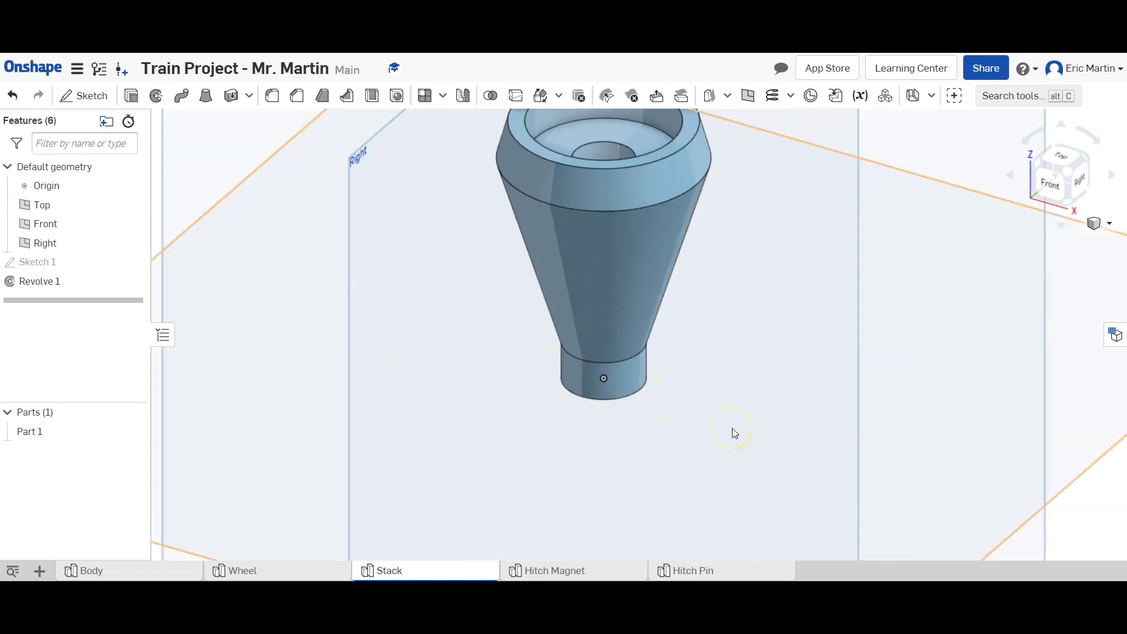
Step: Assign PLA from the material list to Part 1 through its context menu
click(36, 430)
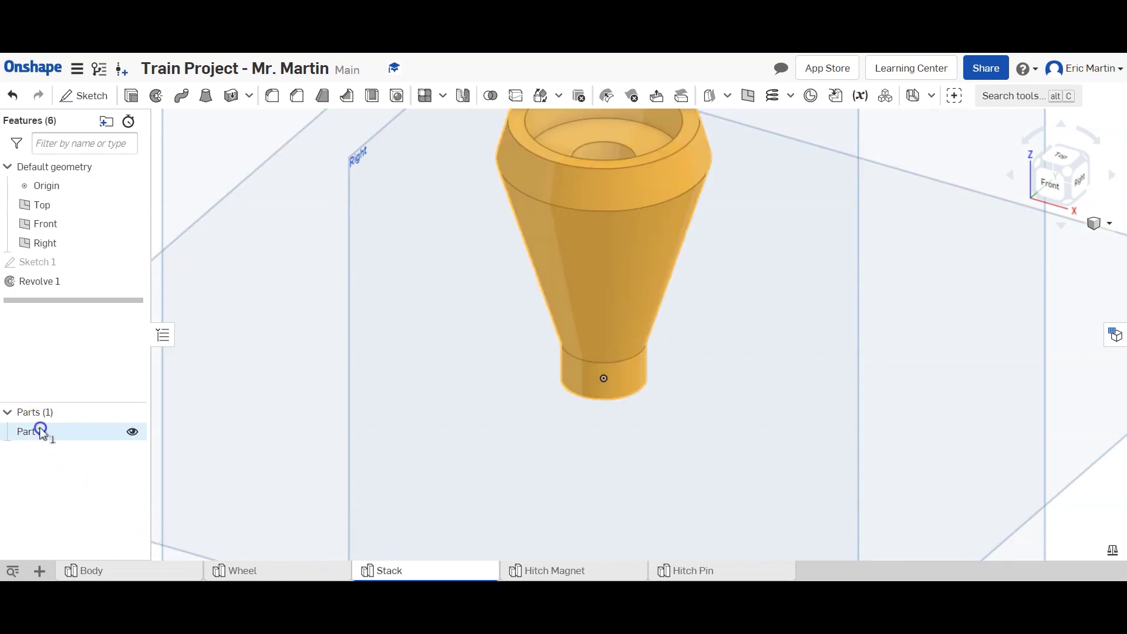
right_click(36, 431)
click(114, 258)
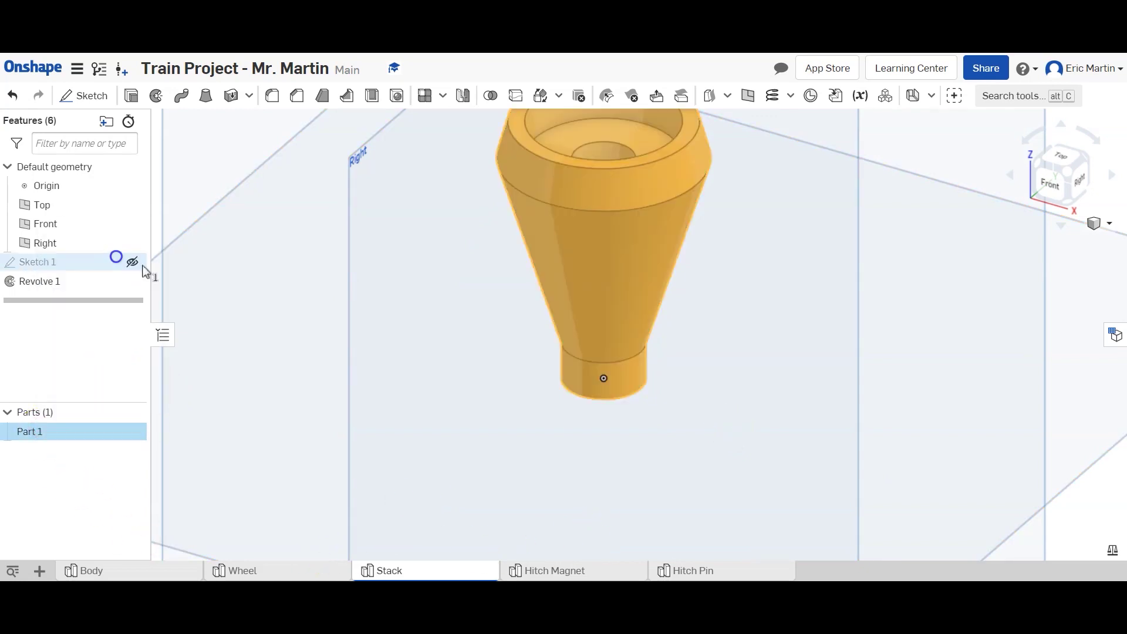
click(335, 473)
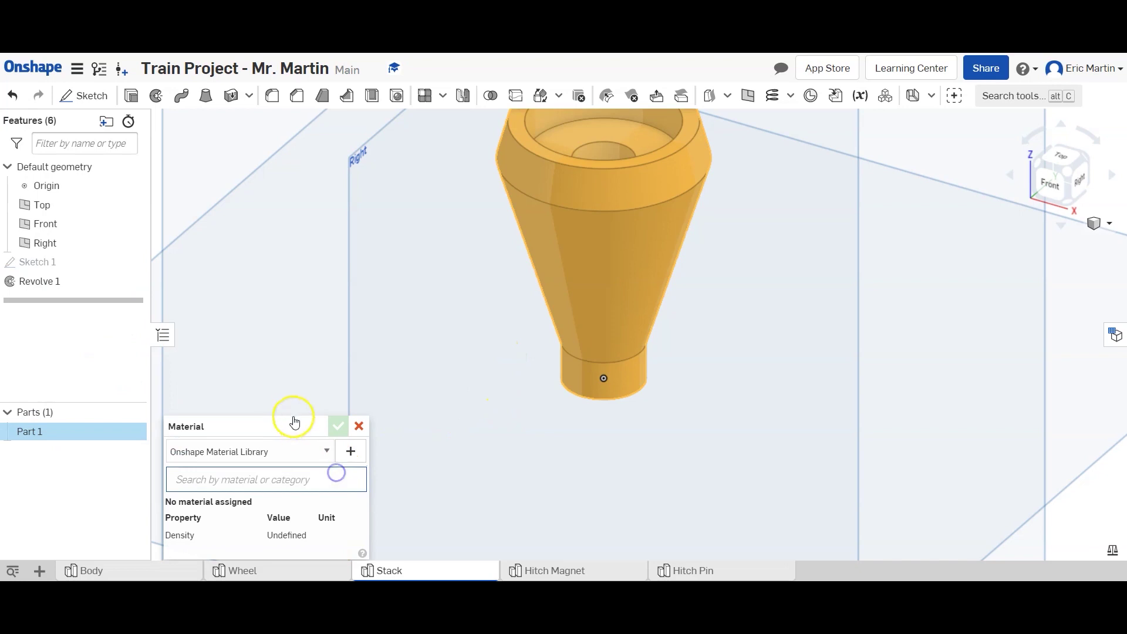
scroll(307, 403, down, 5)
scroll(309, 402, down, 15)
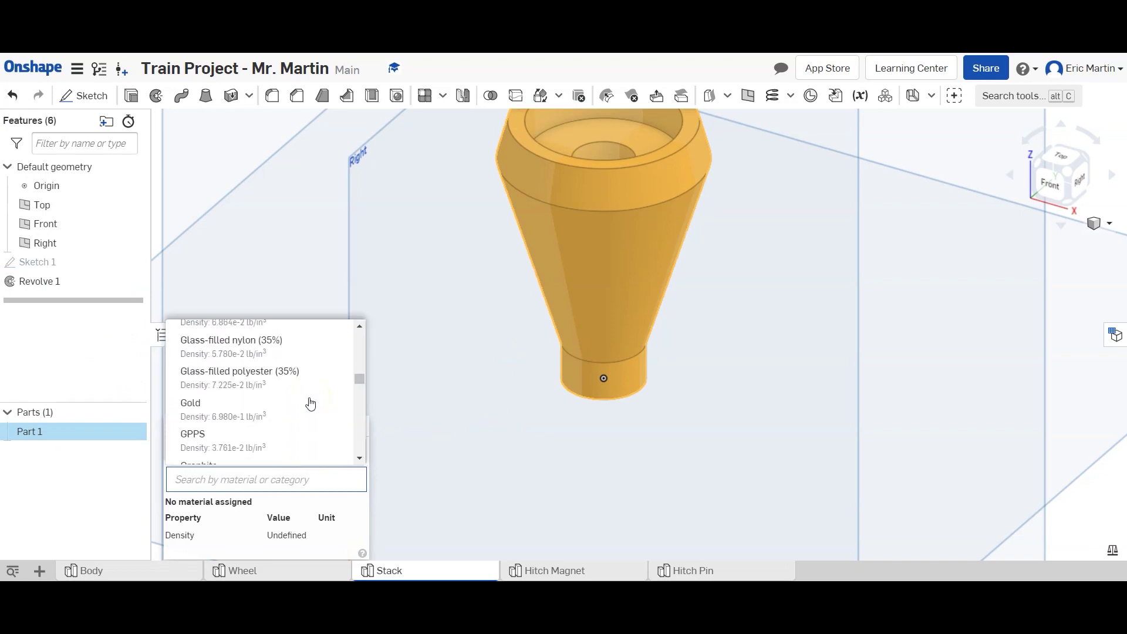
scroll(309, 403, down, 8)
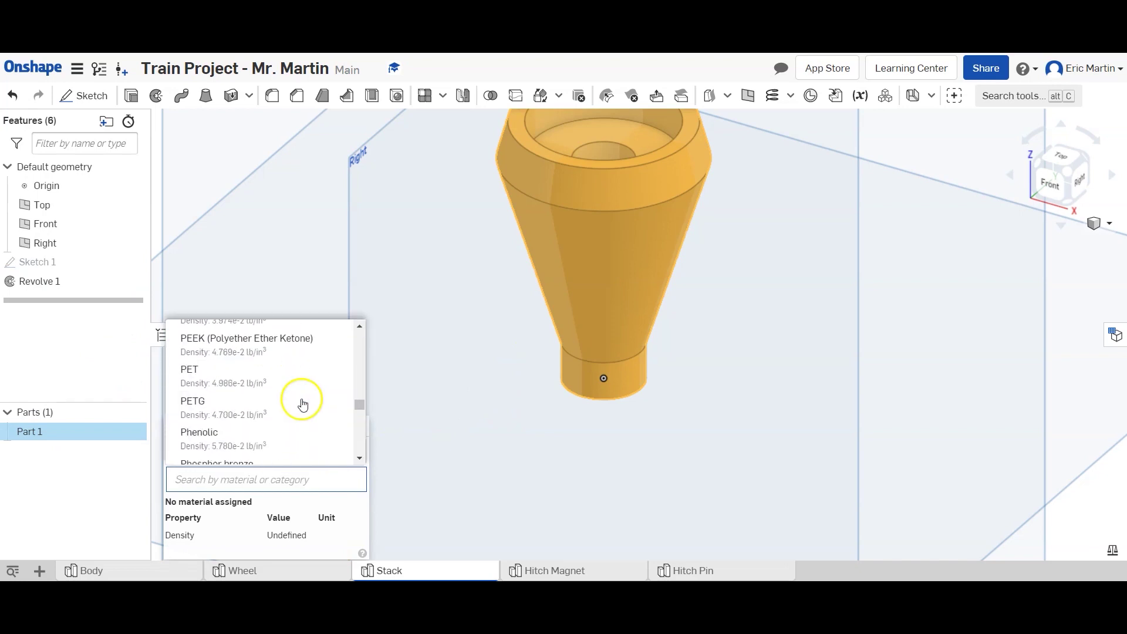
scroll(277, 372, up, 2)
click(230, 374)
scroll(232, 373, up, 3)
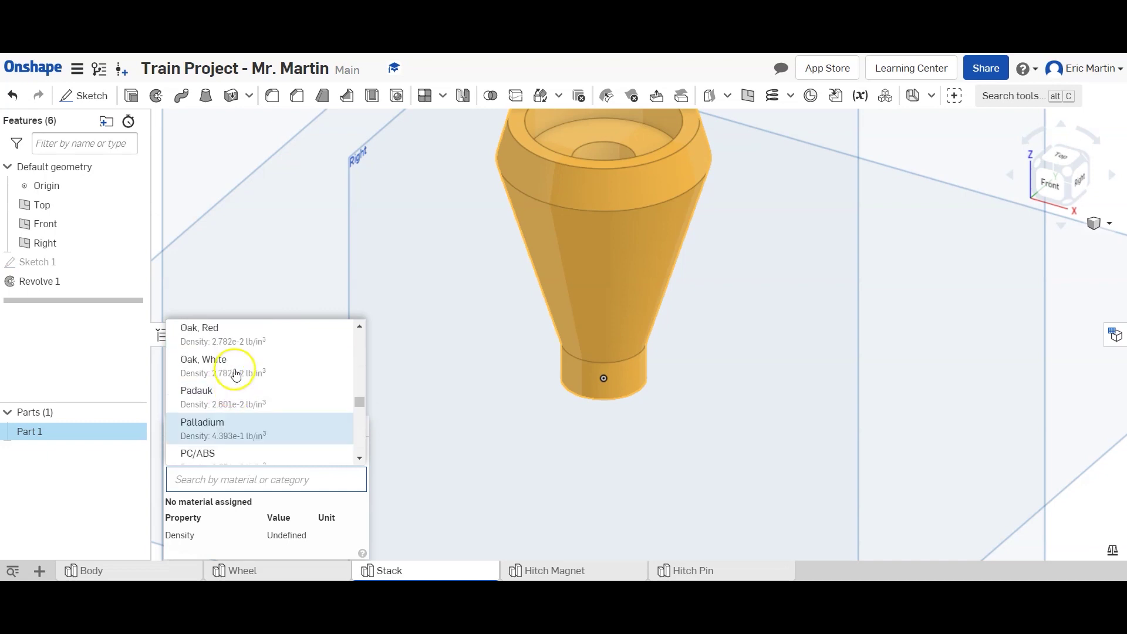
scroll(234, 377, down, 6)
click(222, 453)
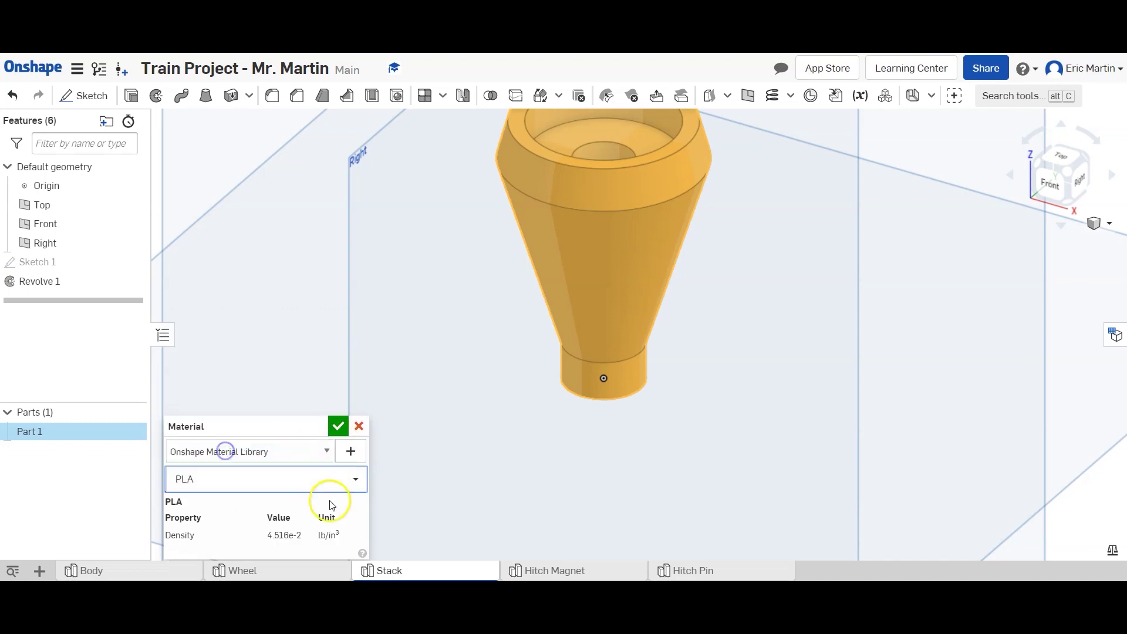
Step: Apply PLA to Part 1 and display its mass properties: 0.038 lb, 0.834 in³, 8.396 in²
click(335, 426)
middle_drag(546, 369, 611, 485)
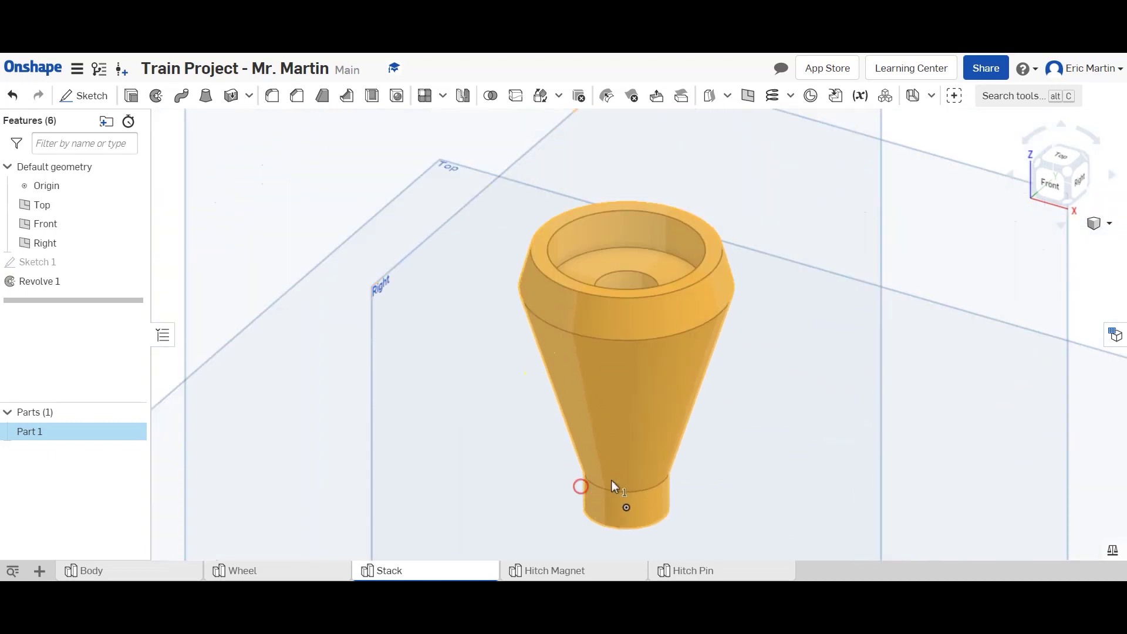
click(1112, 552)
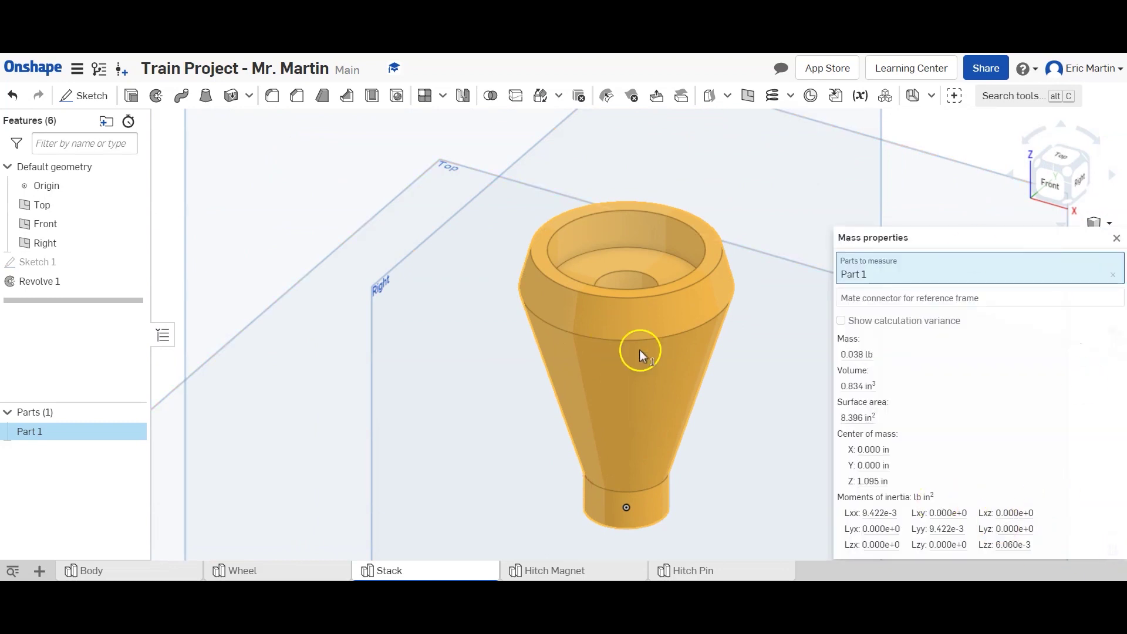